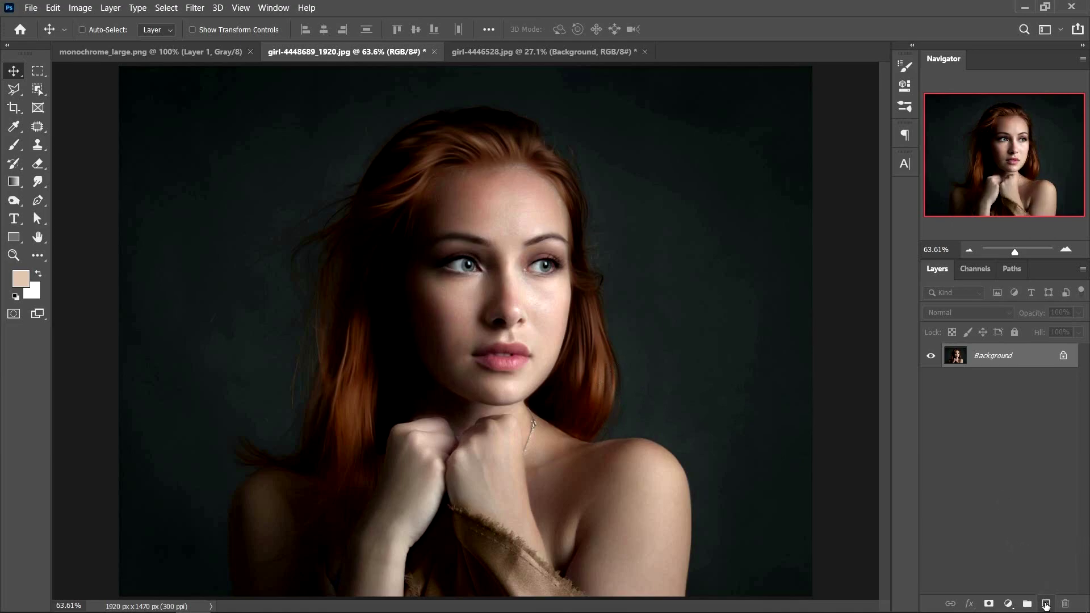
- Add a new empty layer and set the foreground colour to a saturated deep red
click(1046, 605)
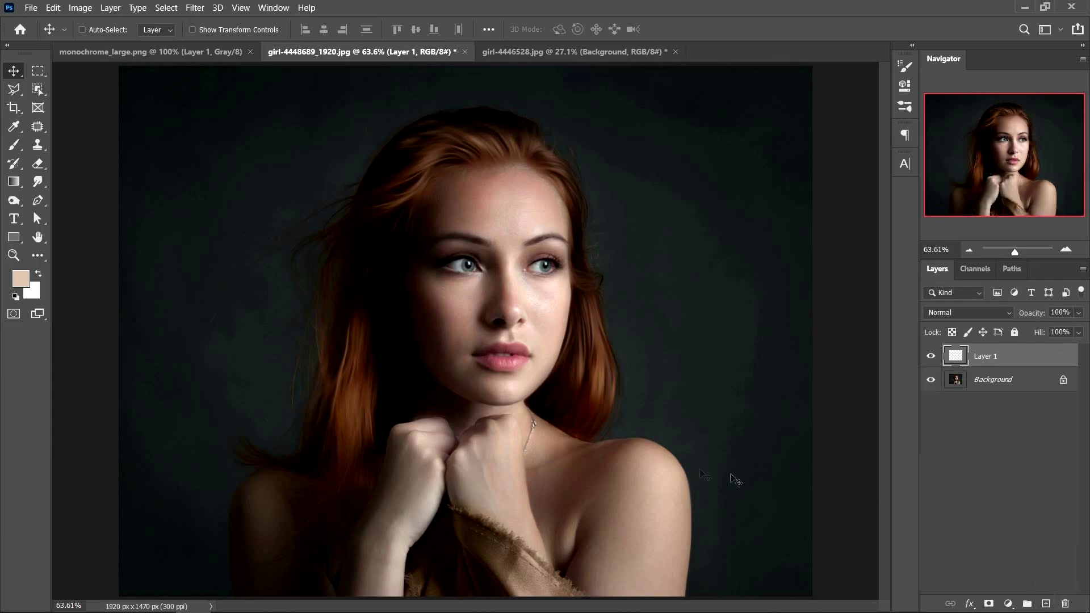
click(21, 279)
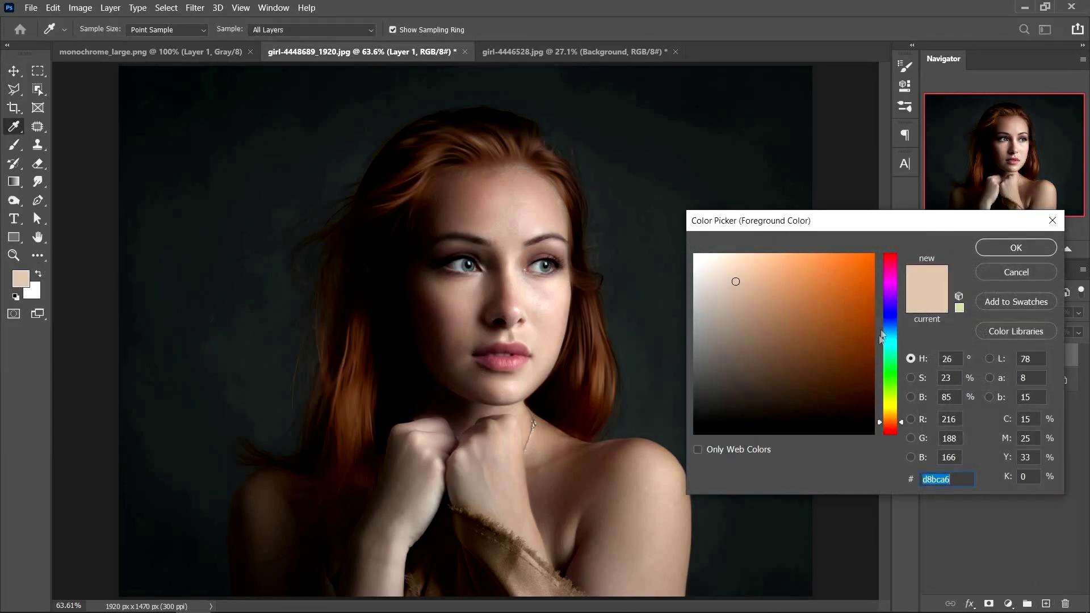
click(887, 258)
drag(849, 287, 914, 277)
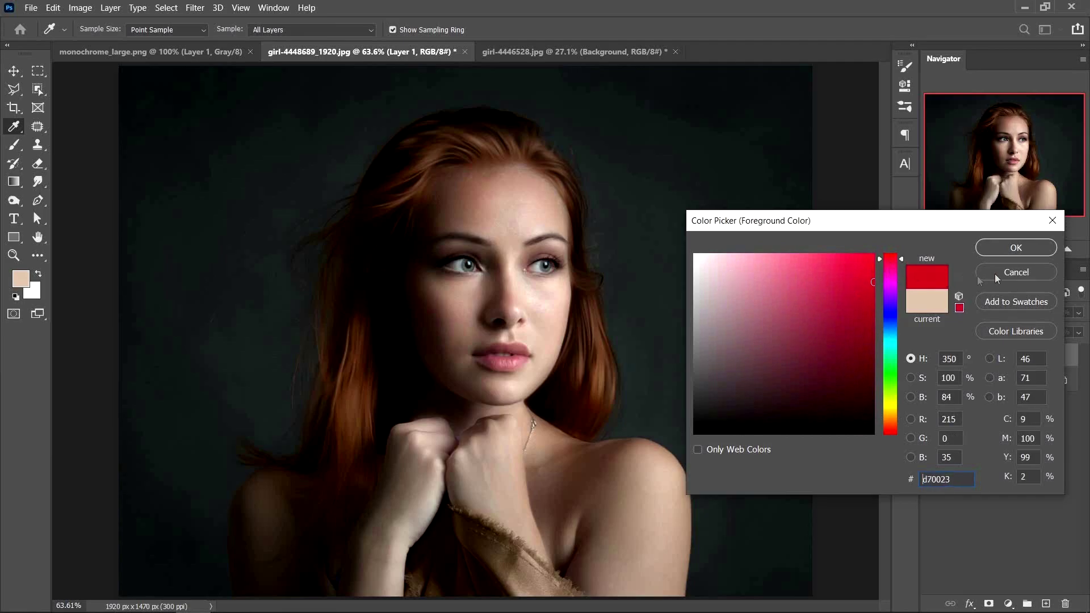
drag(863, 284, 882, 292)
click(1002, 250)
- Paint both lips red on the new layer with a Soft Round brush at 0% hardness and about 25 px, leaving the teeth uncovered
key(v)
ctrl+click(519, 371)
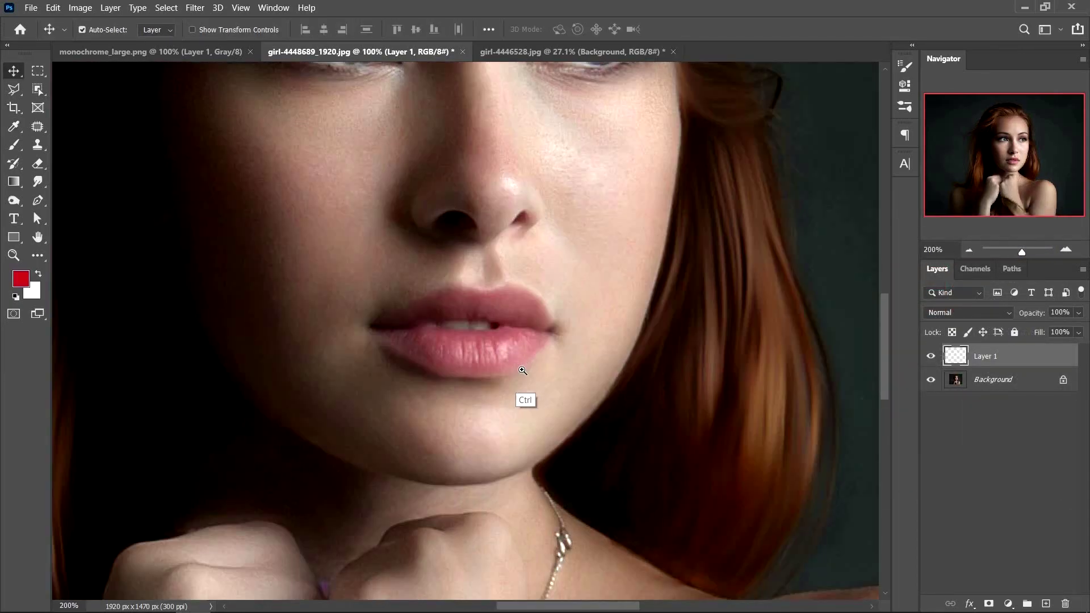
ctrl+click(523, 370)
ctrl+click(523, 370)
drag(414, 373, 477, 385)
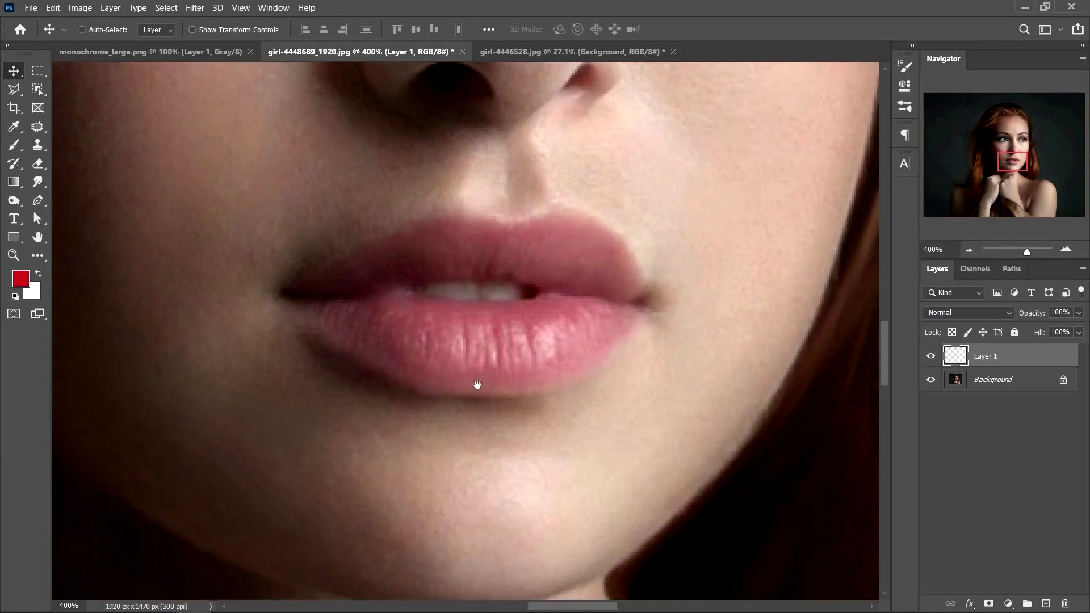
click(12, 147)
right_click(566, 177)
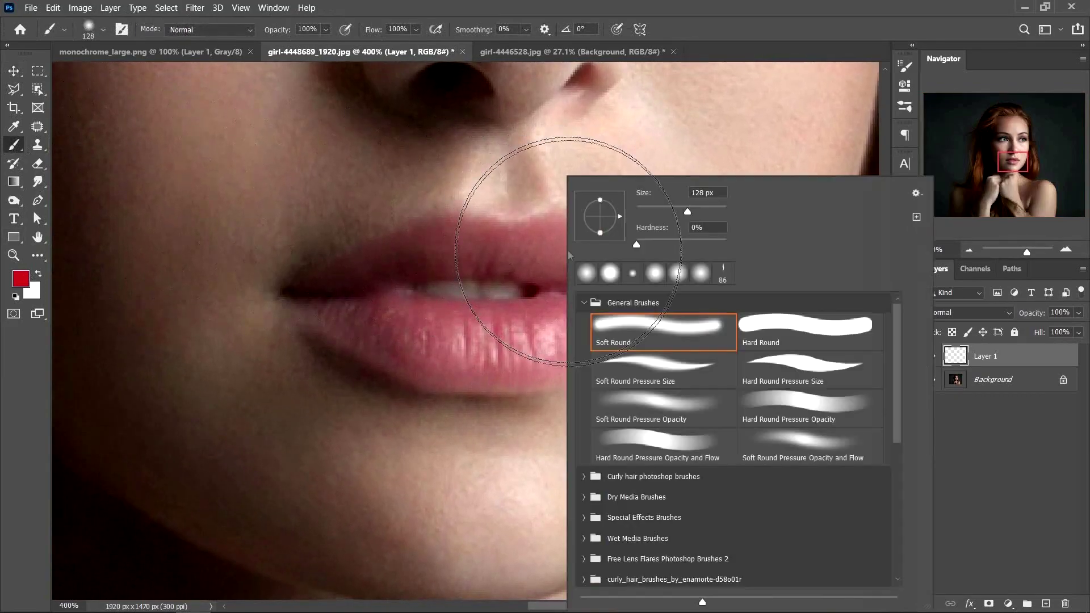
click(681, 170)
alt+right_click(652, 266)
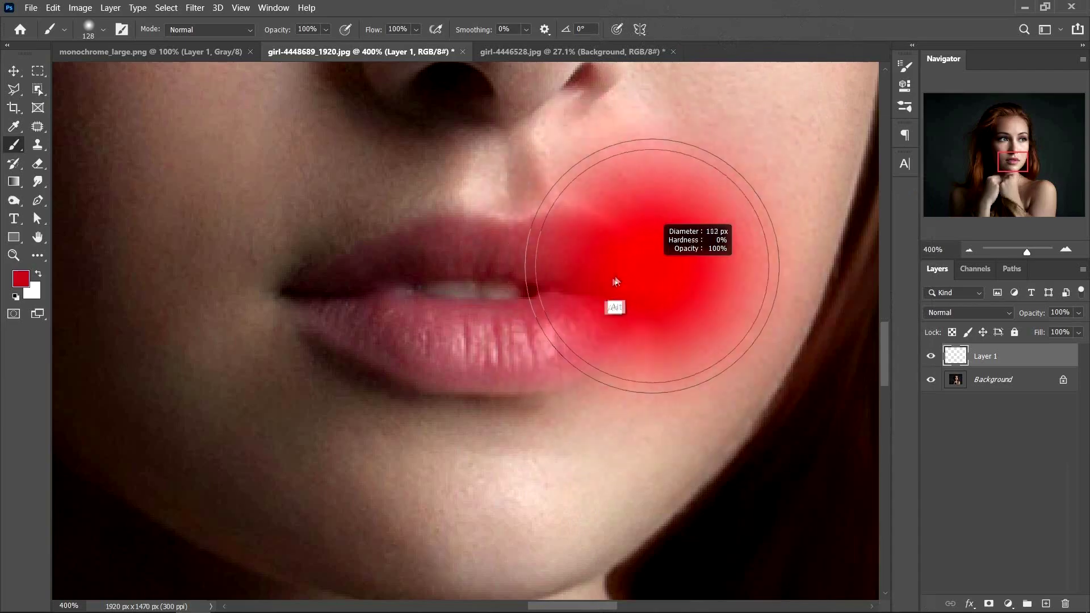
drag(550, 292, 513, 301)
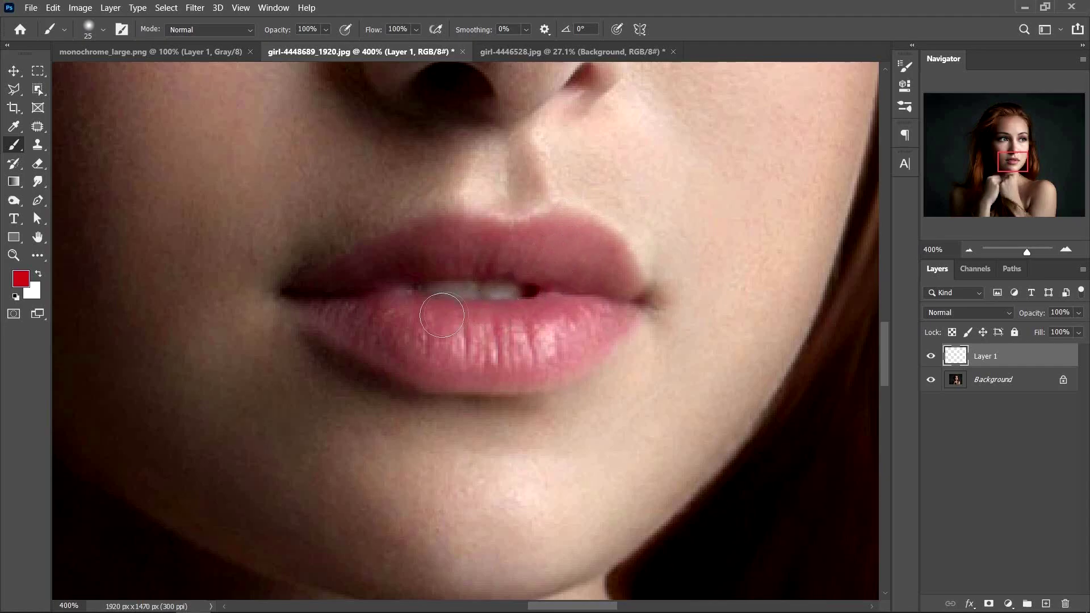
mouse_move(356, 307)
mouse_down()
mouse_move(392, 329)
mouse_move(470, 332)
mouse_move(440, 337)
mouse_move(617, 314)
mouse_move(561, 353)
mouse_move(482, 362)
mouse_move(548, 344)
mouse_move(416, 355)
mouse_move(508, 354)
mouse_move(419, 349)
mouse_move(319, 305)
mouse_move(389, 340)
mouse_move(399, 342)
mouse_move(370, 322)
mouse_move(420, 346)
mouse_move(461, 348)
mouse_move(595, 332)
mouse_move(510, 348)
mouse_move(546, 343)
mouse_move(615, 314)
mouse_move(580, 298)
mouse_move(475, 318)
mouse_move(403, 253)
mouse_move(440, 234)
mouse_move(518, 241)
mouse_move(506, 248)
mouse_move(569, 223)
mouse_move(629, 274)
mouse_move(628, 284)
mouse_move(524, 259)
mouse_move(616, 273)
mouse_move(625, 288)
mouse_move(562, 278)
mouse_move(574, 291)
mouse_move(509, 253)
mouse_move(477, 253)
mouse_move(360, 268)
mouse_move(314, 293)
mouse_up()
mouse_move(462, 324)
mouse_down()
mouse_move(452, 322)
mouse_move(483, 331)
mouse_move(462, 331)
mouse_up()
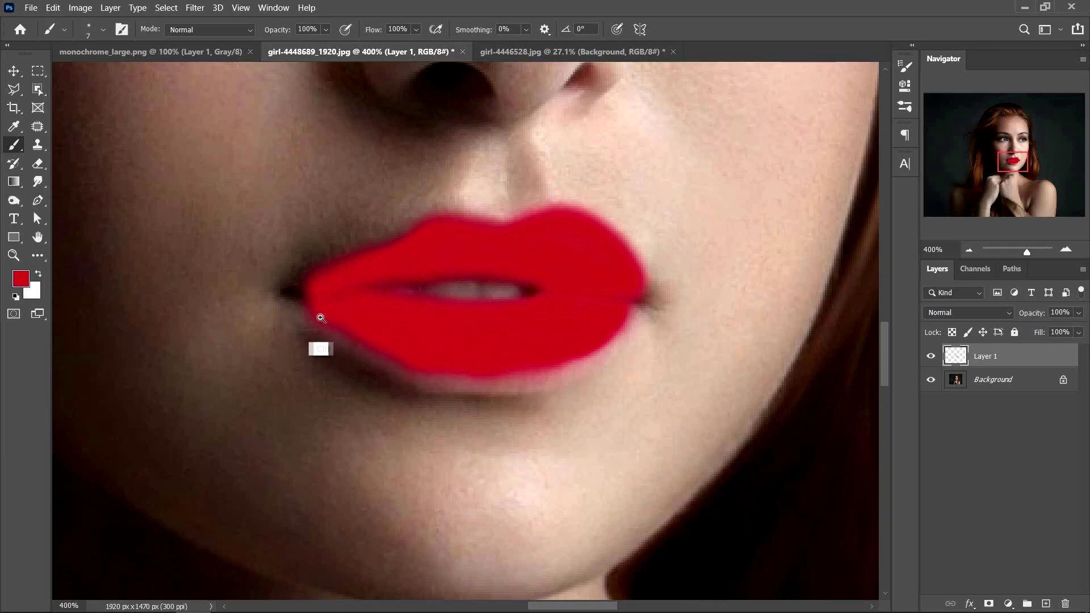
- Extend the red paint into the left corner of the mouth and along its adjoining edges with a 7 px brush
ctrl+click(317, 315)
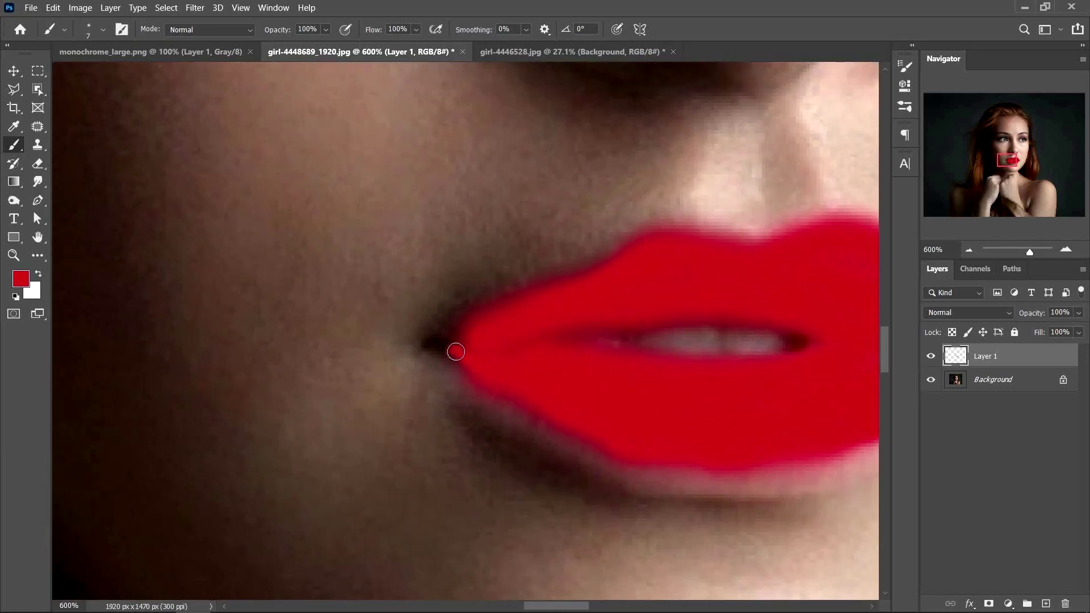
mouse_move(476, 370)
mouse_down()
mouse_move(440, 354)
mouse_move(488, 377)
mouse_up()
mouse_move(460, 344)
mouse_down()
mouse_move(478, 320)
mouse_move(457, 336)
mouse_move(470, 343)
mouse_move(442, 351)
mouse_move(481, 318)
mouse_move(525, 309)
mouse_move(482, 331)
mouse_move(506, 307)
mouse_move(548, 295)
mouse_up()
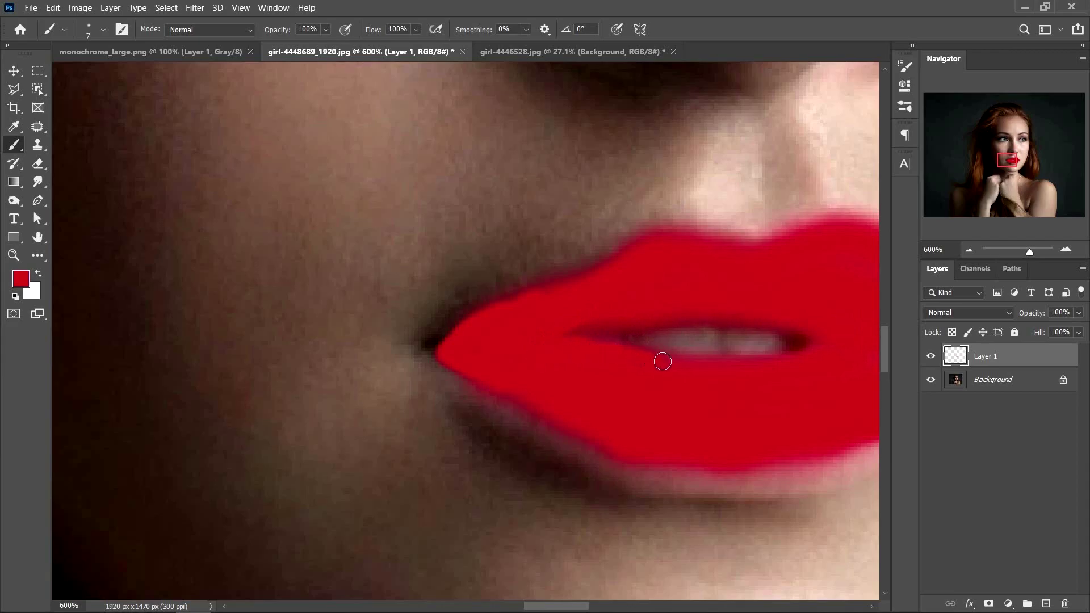
- Refine the red paint along the upper lip's outline, the right mouth corner and the inner edges around the teeth
drag(694, 375, 582, 367)
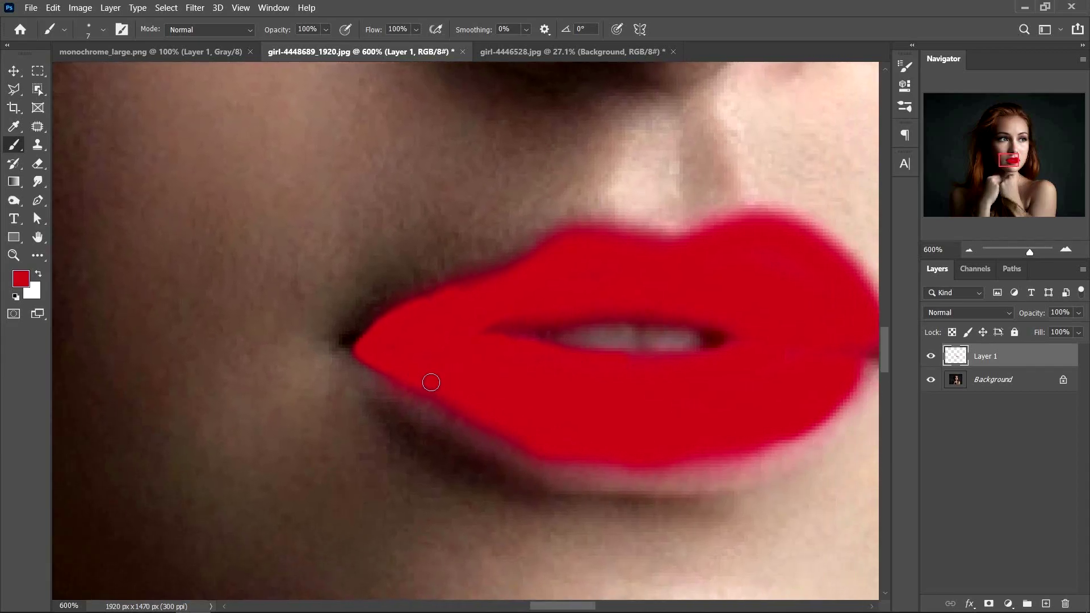
drag(824, 361, 713, 376)
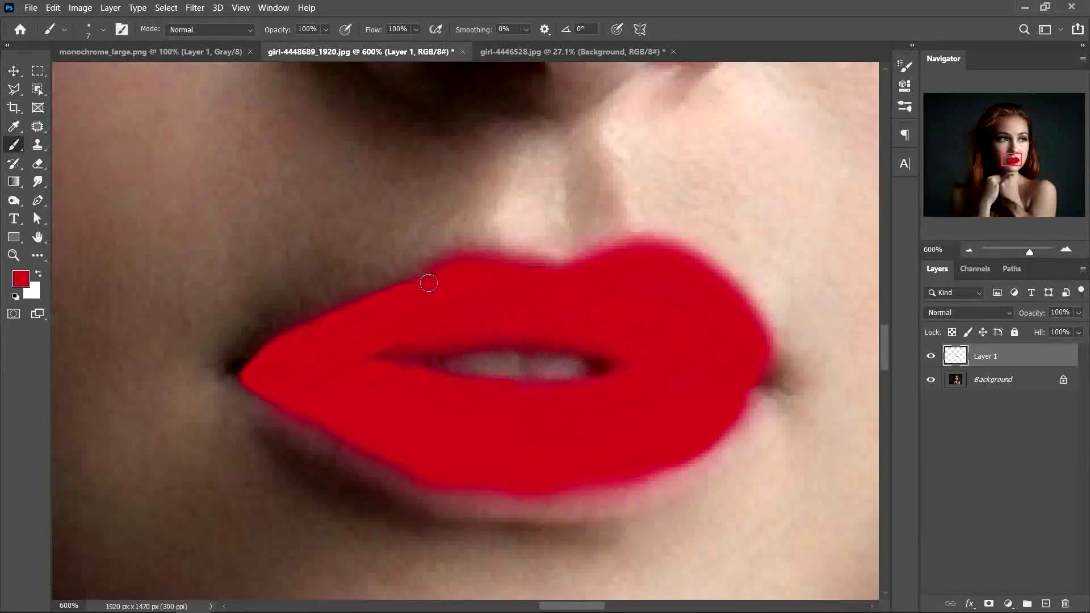
mouse_move(471, 264)
mouse_down()
mouse_move(592, 280)
mouse_move(563, 277)
mouse_move(651, 254)
mouse_up()
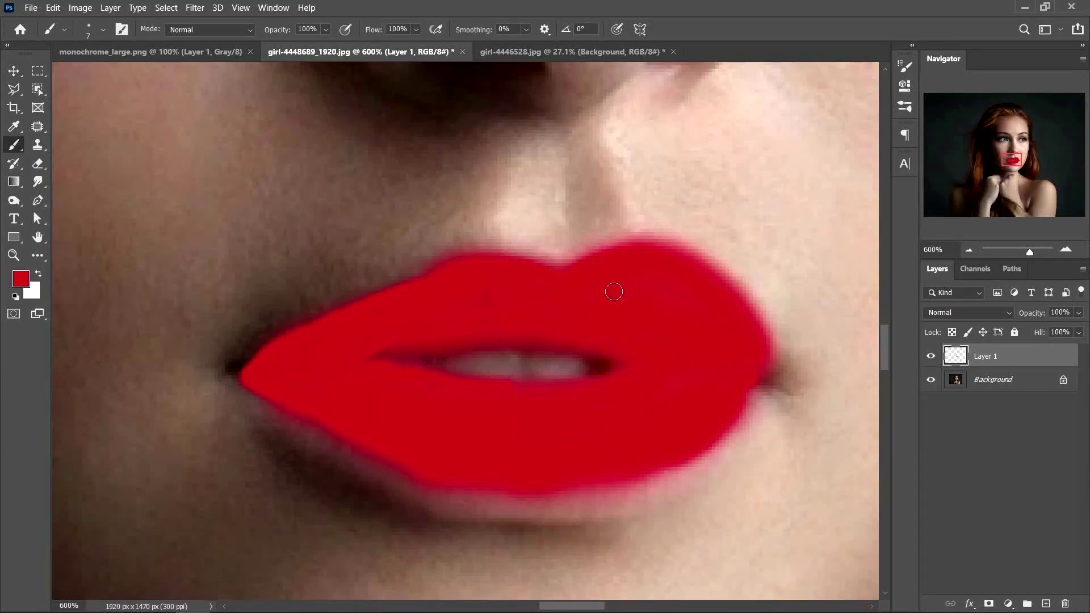
drag(427, 339, 356, 362)
drag(456, 381, 597, 379)
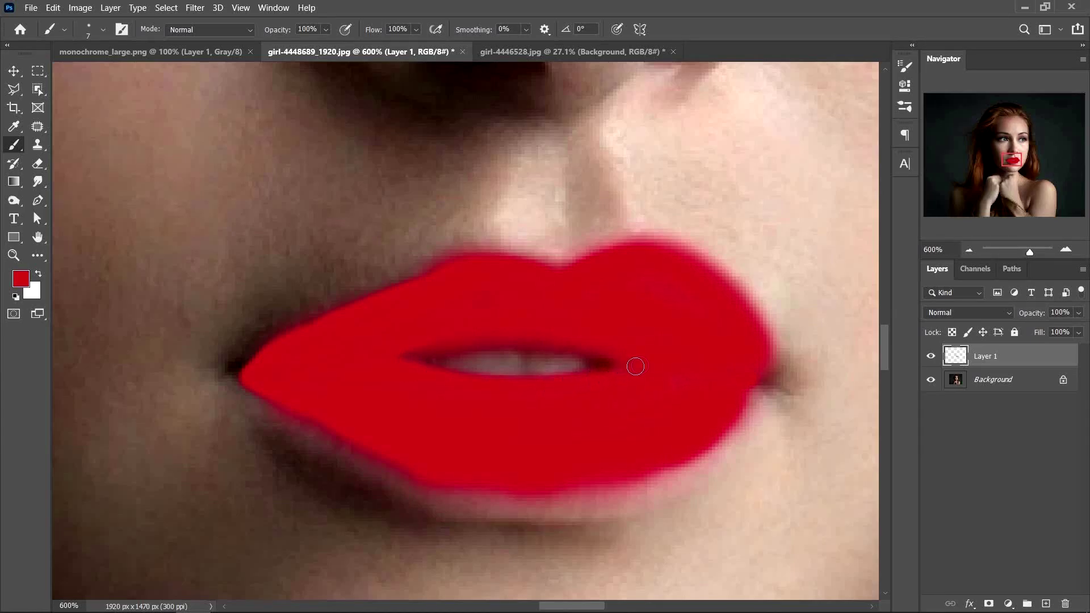
key(ctrl+z)
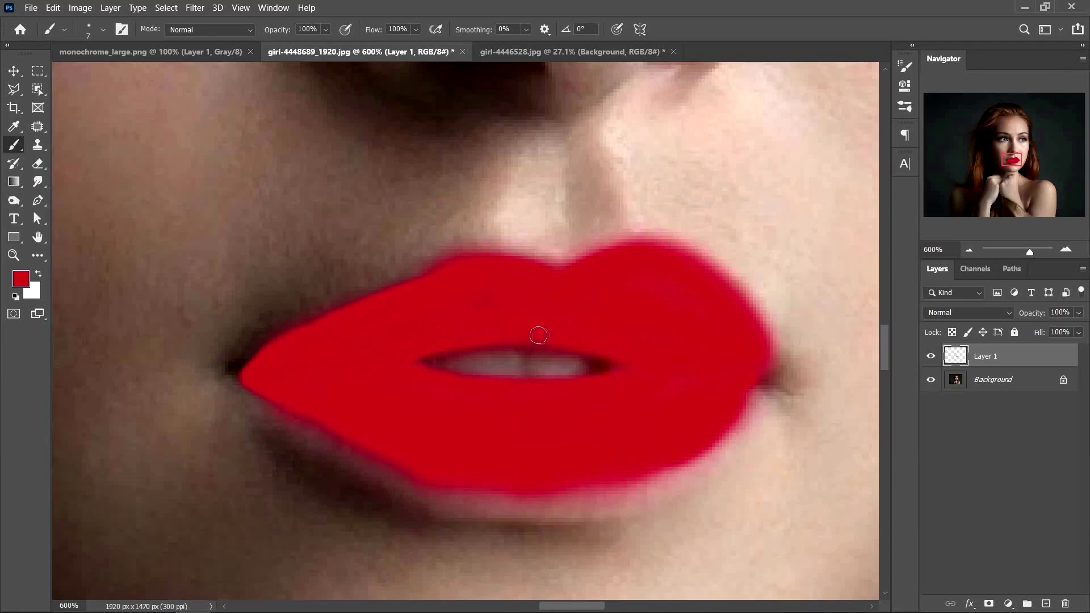
drag(415, 318, 445, 316)
mouse_move(721, 386)
mouse_down()
mouse_move(696, 417)
mouse_move(733, 398)
mouse_move(686, 396)
mouse_move(717, 391)
mouse_up()
- Add a layer mask to the lip colour layer and paint black along the lower lip's bottom edge to trim the red
click(988, 602)
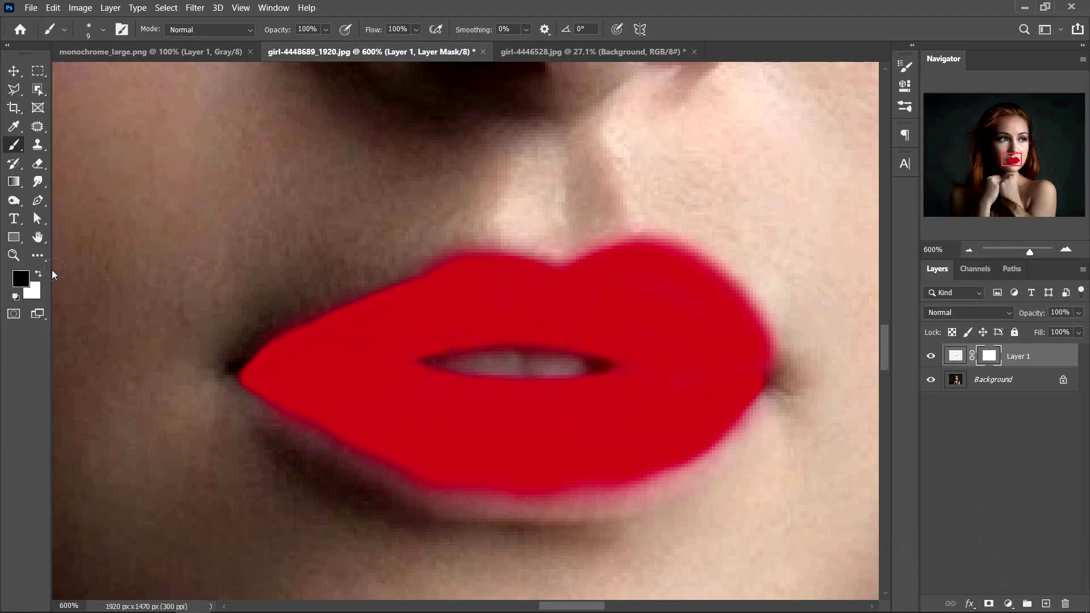
mouse_move(334, 459)
mouse_down()
mouse_move(421, 494)
mouse_move(373, 475)
mouse_move(430, 492)
mouse_move(409, 493)
mouse_move(562, 498)
mouse_move(674, 476)
mouse_move(765, 411)
mouse_up()
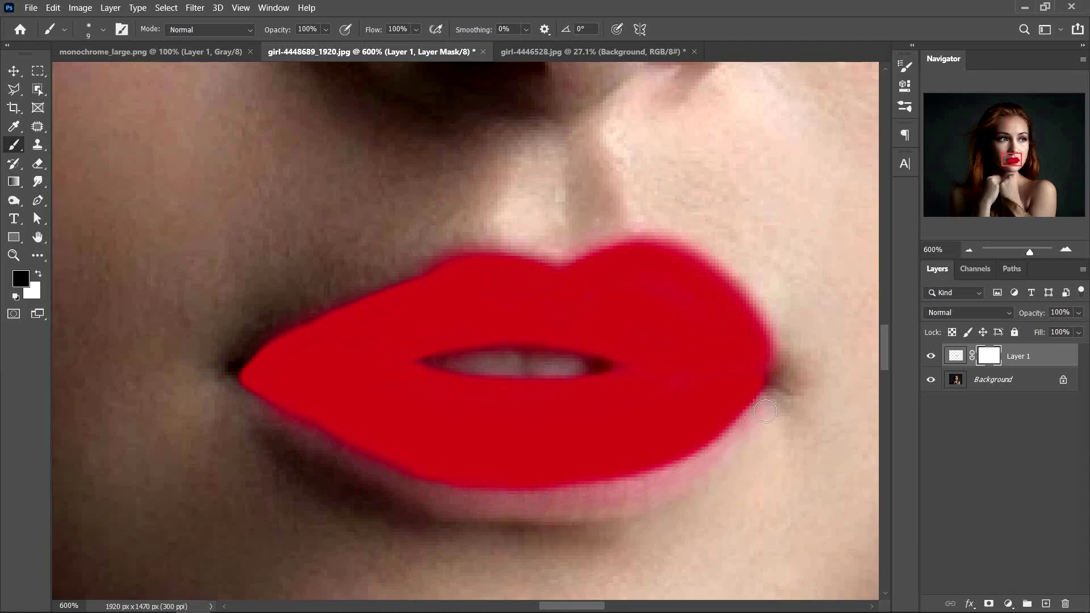
mouse_move(489, 498)
mouse_down()
mouse_move(392, 477)
mouse_move(251, 414)
mouse_move(446, 483)
mouse_move(508, 484)
mouse_move(664, 465)
mouse_move(736, 410)
mouse_up()
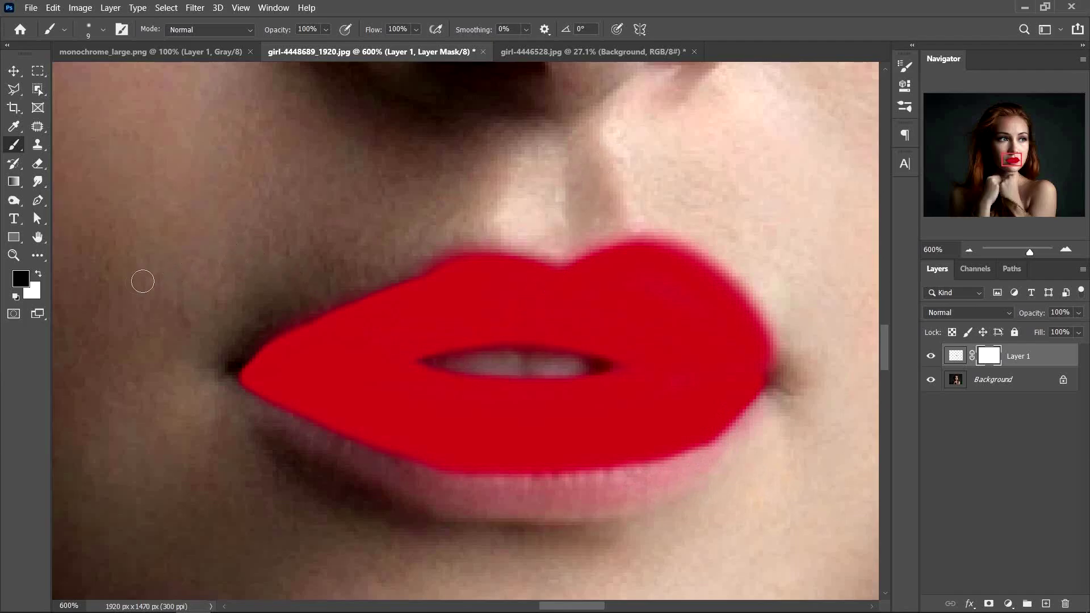
- Paint white on the layer mask along the lower lip's bottom edge to restore the hidden red
click(36, 274)
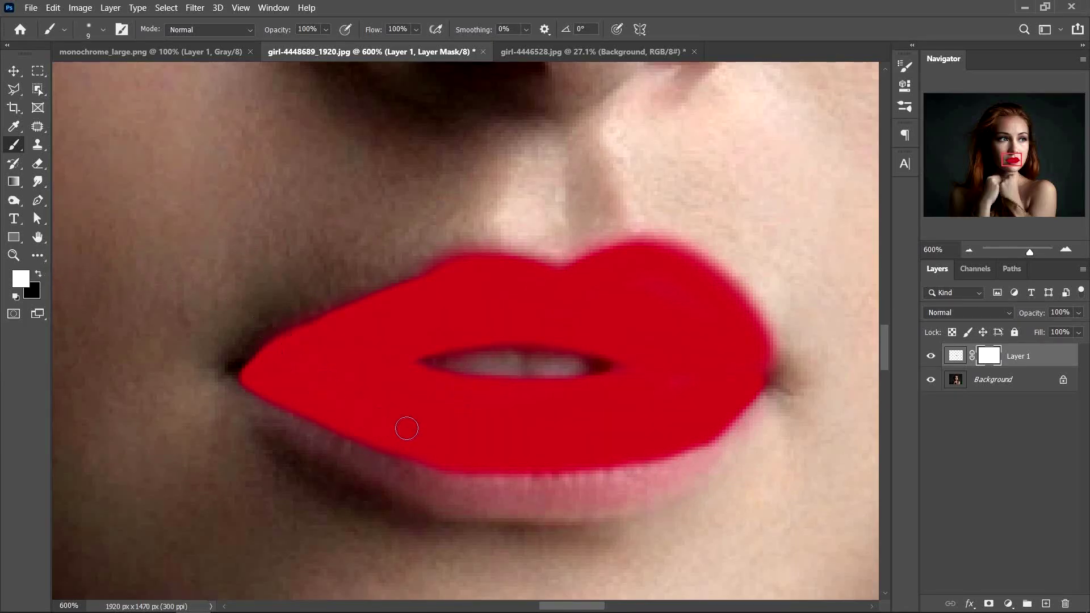
mouse_move(446, 455)
mouse_down()
mouse_move(581, 466)
mouse_move(761, 436)
mouse_move(689, 439)
mouse_move(601, 472)
mouse_move(704, 442)
mouse_move(618, 477)
mouse_move(533, 483)
mouse_move(450, 471)
mouse_move(347, 432)
mouse_up()
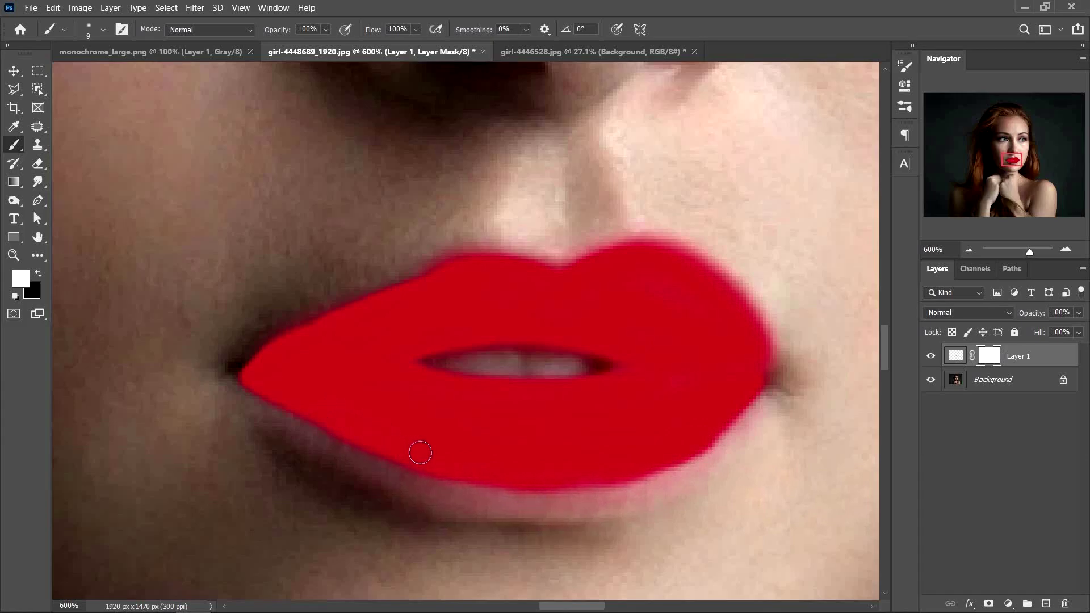
mouse_move(422, 467)
mouse_down()
mouse_move(506, 485)
mouse_move(608, 476)
mouse_move(688, 447)
mouse_move(722, 410)
mouse_move(695, 455)
mouse_move(703, 444)
mouse_move(586, 490)
mouse_move(441, 481)
mouse_move(356, 439)
mouse_up()
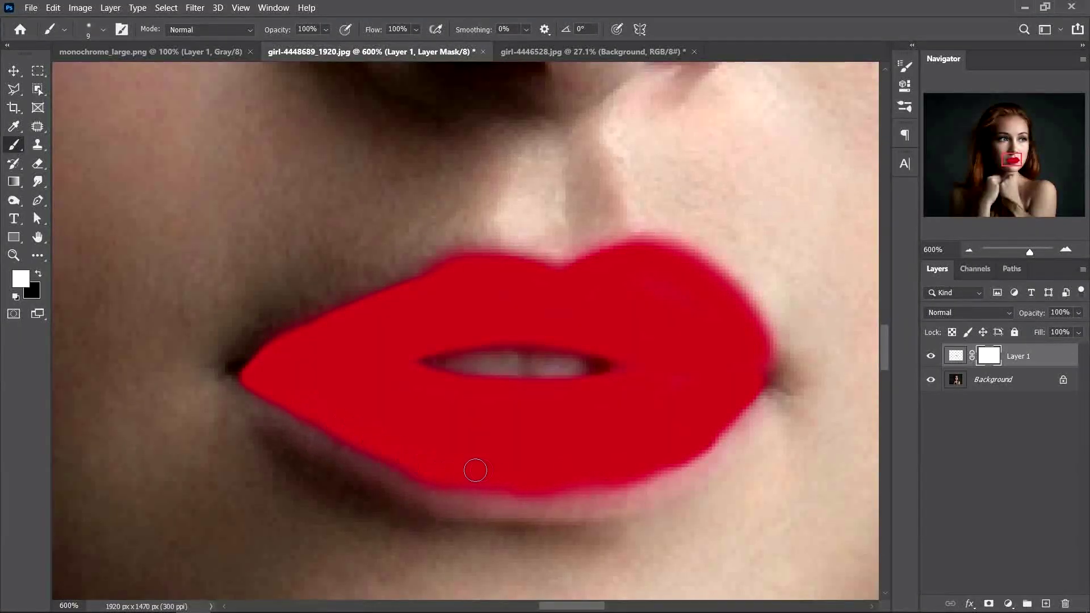
mouse_move(474, 477)
mouse_down()
mouse_move(600, 478)
mouse_move(684, 453)
mouse_up()
- Return to the lip layer's pixels instead of its mask and paint red closer to the lower lip's outer edge
click(956, 359)
click(991, 357)
click(956, 357)
mouse_move(671, 445)
mouse_down()
mouse_move(637, 476)
mouse_move(565, 491)
mouse_move(690, 457)
mouse_move(745, 406)
mouse_move(641, 478)
mouse_move(548, 496)
mouse_move(440, 481)
mouse_move(290, 402)
mouse_move(447, 484)
mouse_move(528, 492)
mouse_move(616, 478)
mouse_move(572, 493)
mouse_move(470, 494)
mouse_move(337, 432)
mouse_move(413, 460)
mouse_move(372, 449)
mouse_move(391, 465)
mouse_up()
mouse_move(479, 485)
mouse_down()
mouse_move(597, 487)
mouse_move(673, 464)
mouse_move(706, 327)
mouse_up()
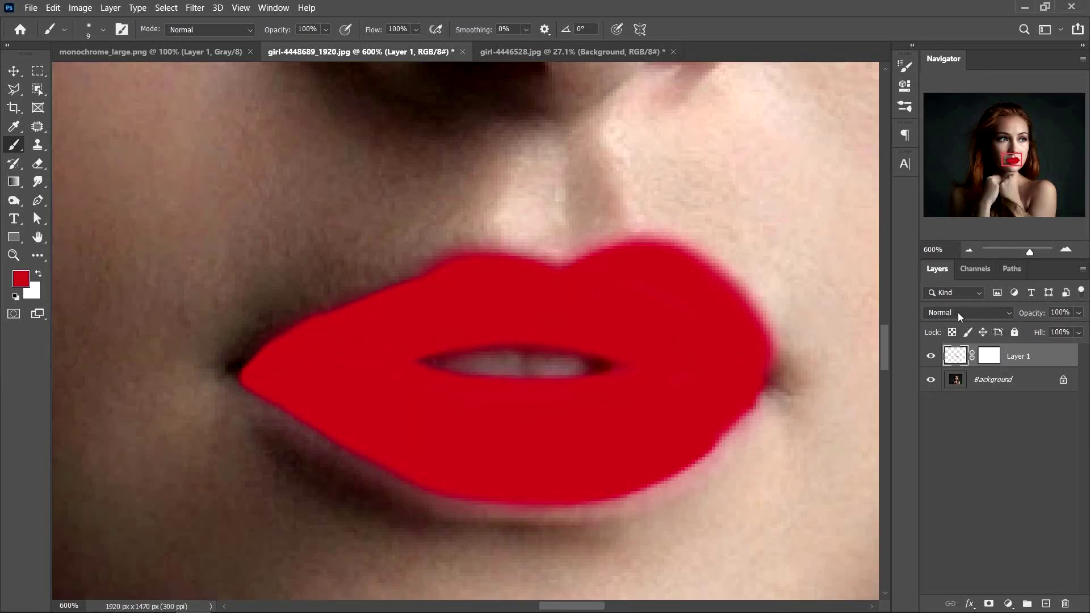
- Set the lip colour layer's blend mode to Multiply and toggle its visibility to compare with the original lips
click(980, 312)
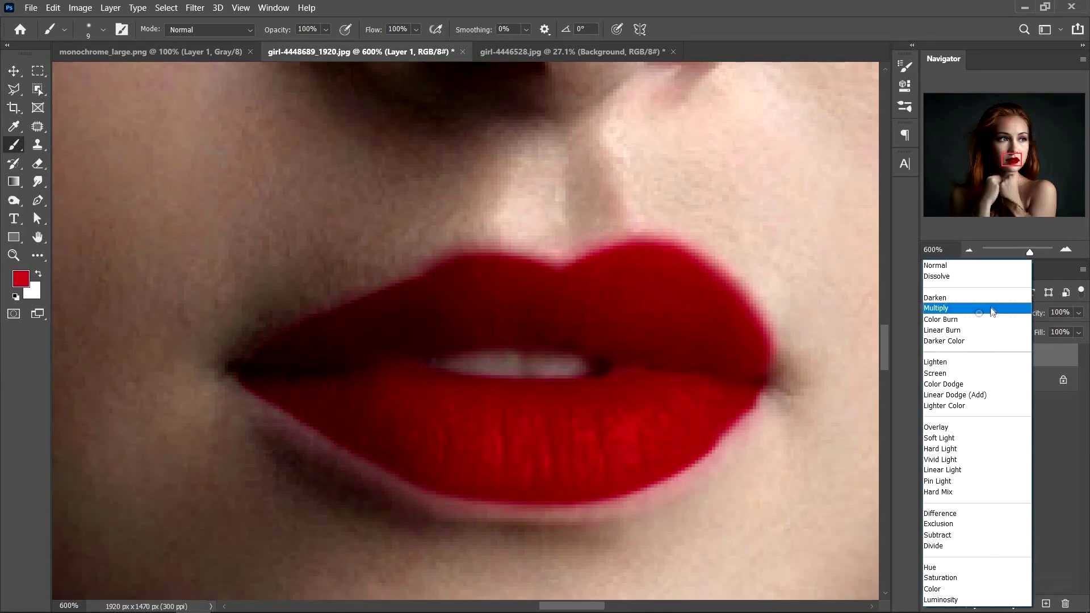
click(947, 309)
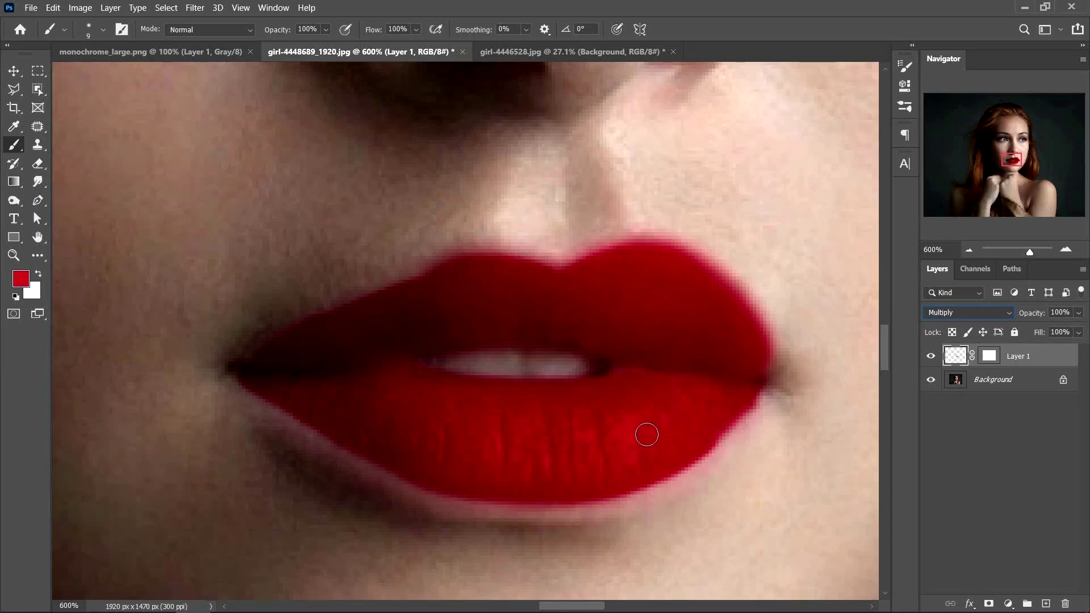
click(931, 356)
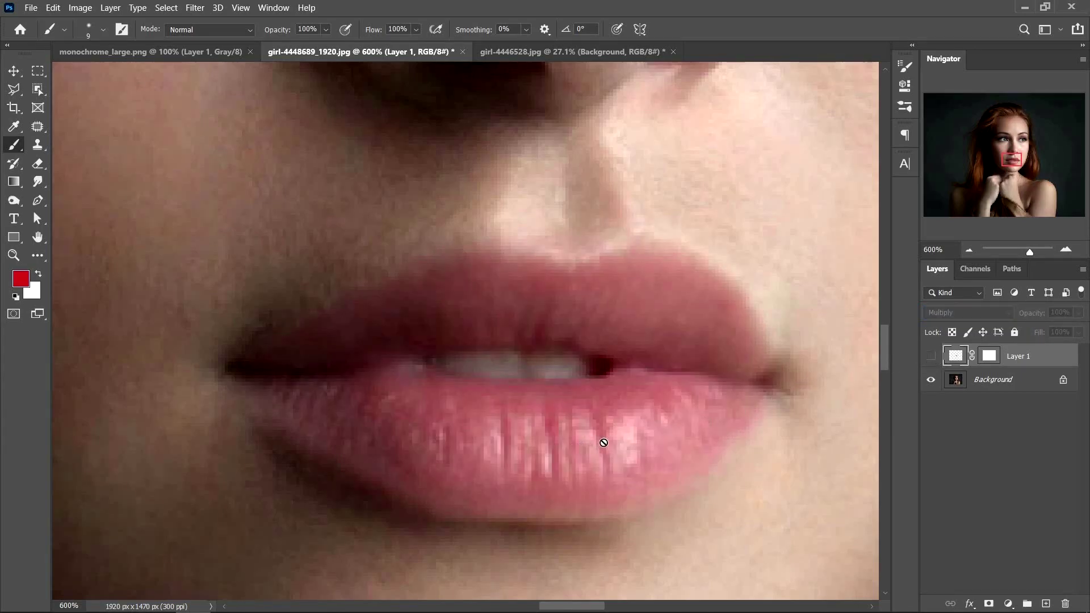
click(931, 356)
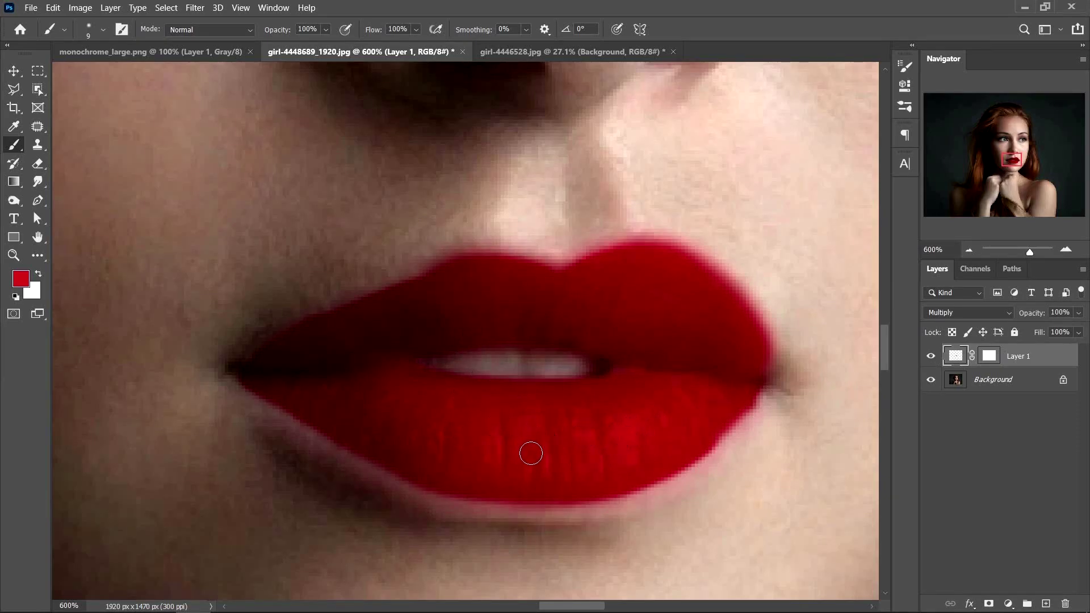
- Open the lip colour layer's Blending Options with Blend If set to Gray, keeping the lips in view beside the dialog
right_click(1056, 356)
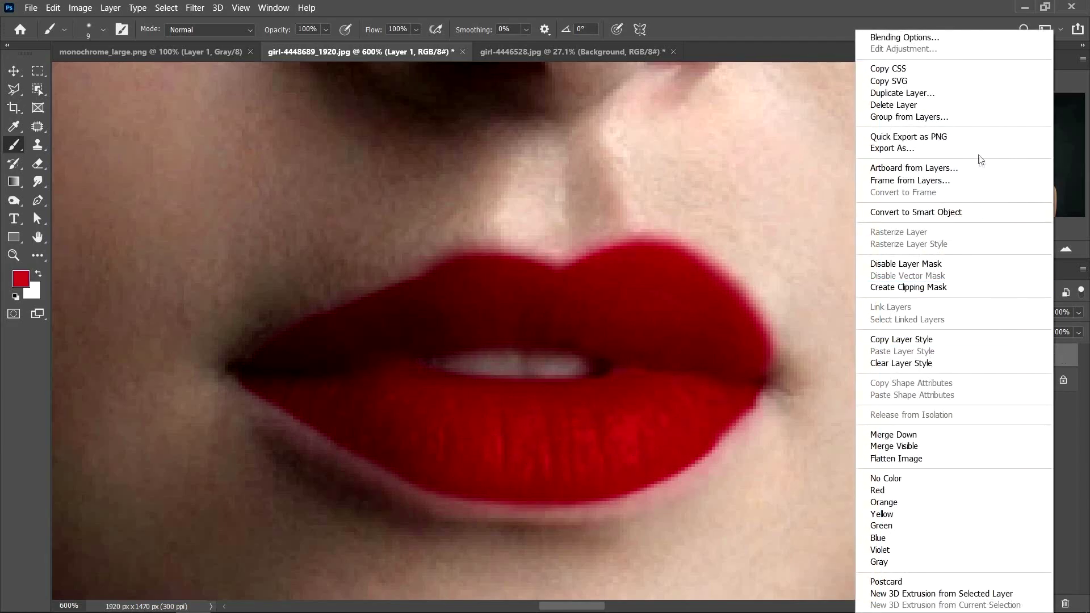
click(938, 39)
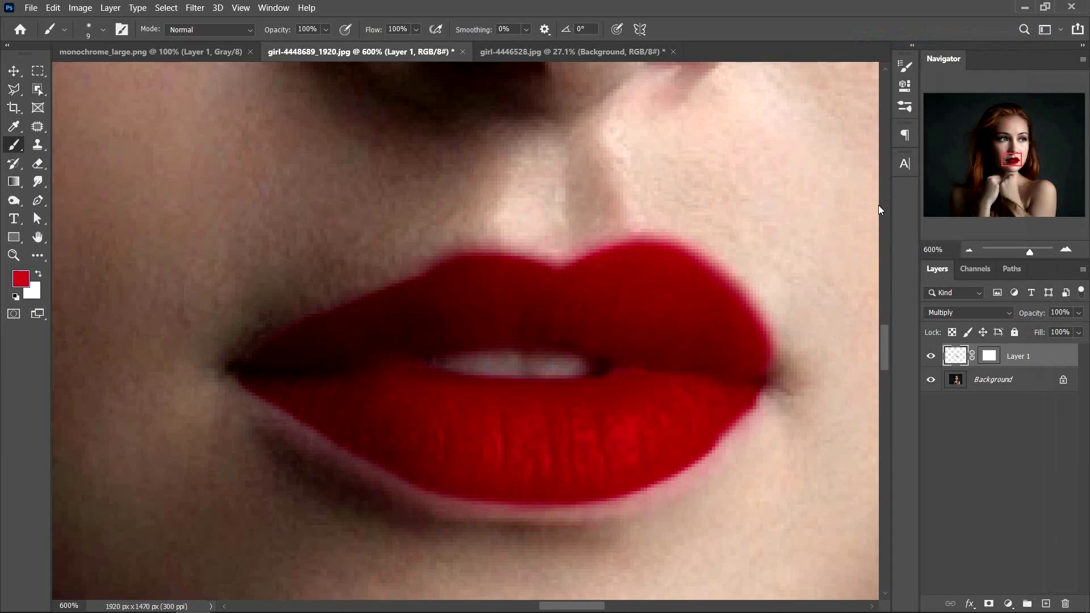
drag(524, 438, 263, 393)
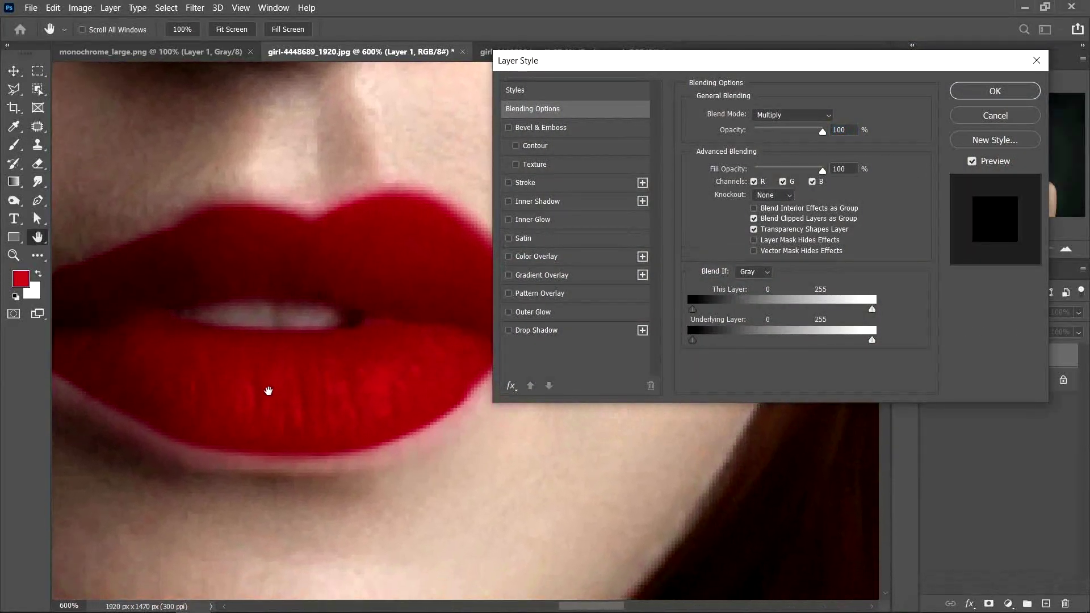
drag(614, 66, 732, 85)
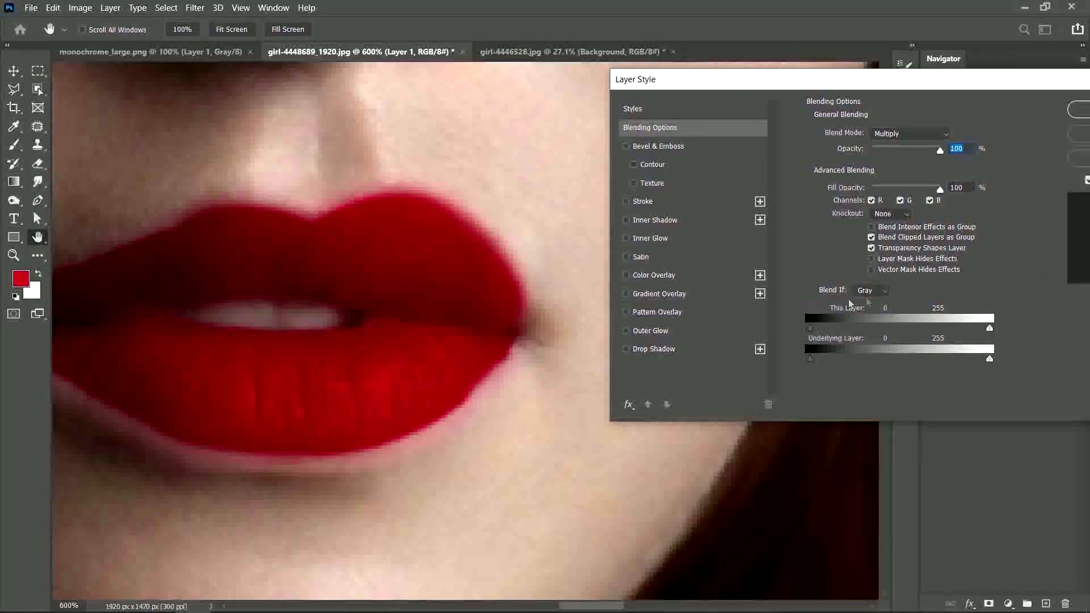
click(871, 290)
click(875, 304)
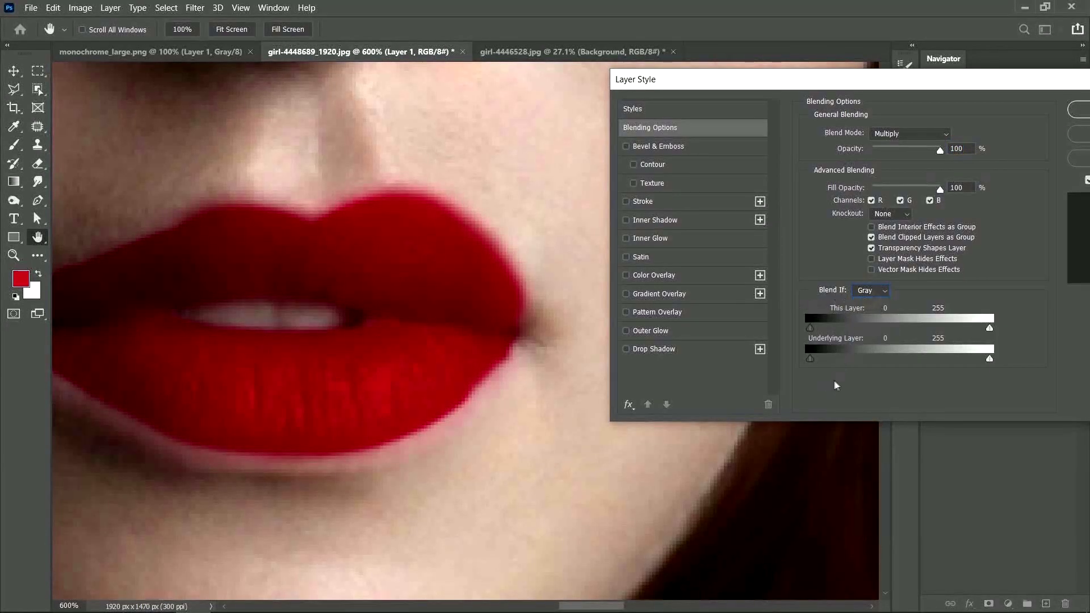
drag(879, 92, 803, 37)
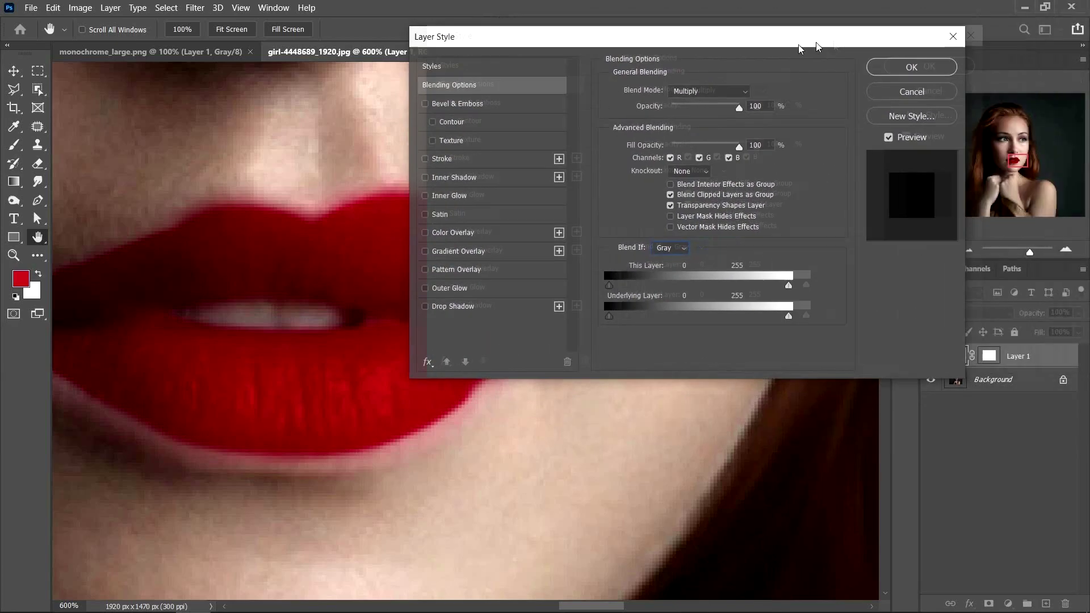
drag(799, 49, 656, 61)
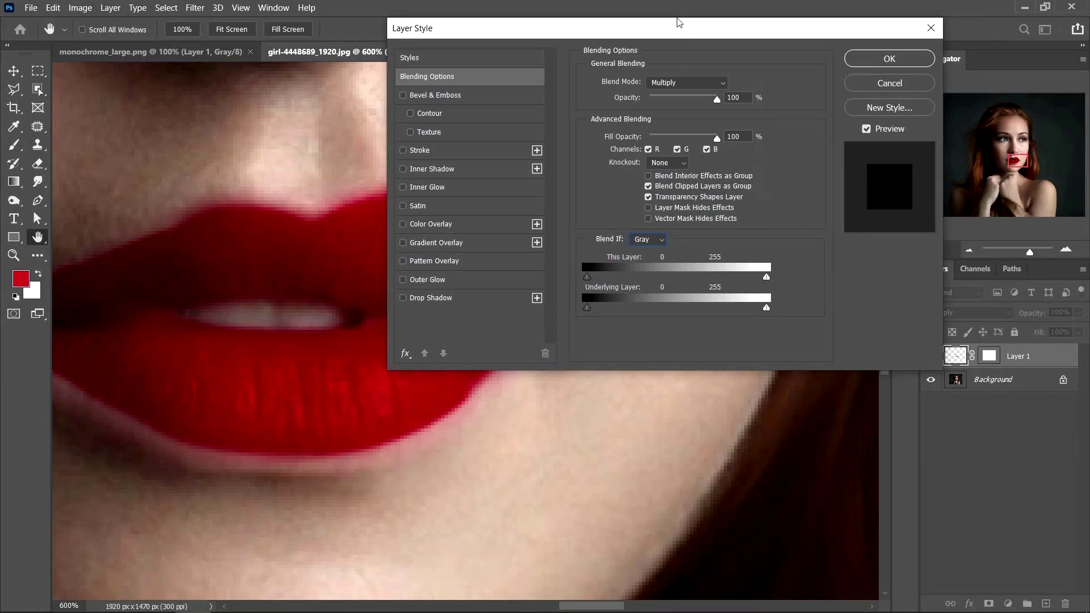
drag(679, 22, 790, 16)
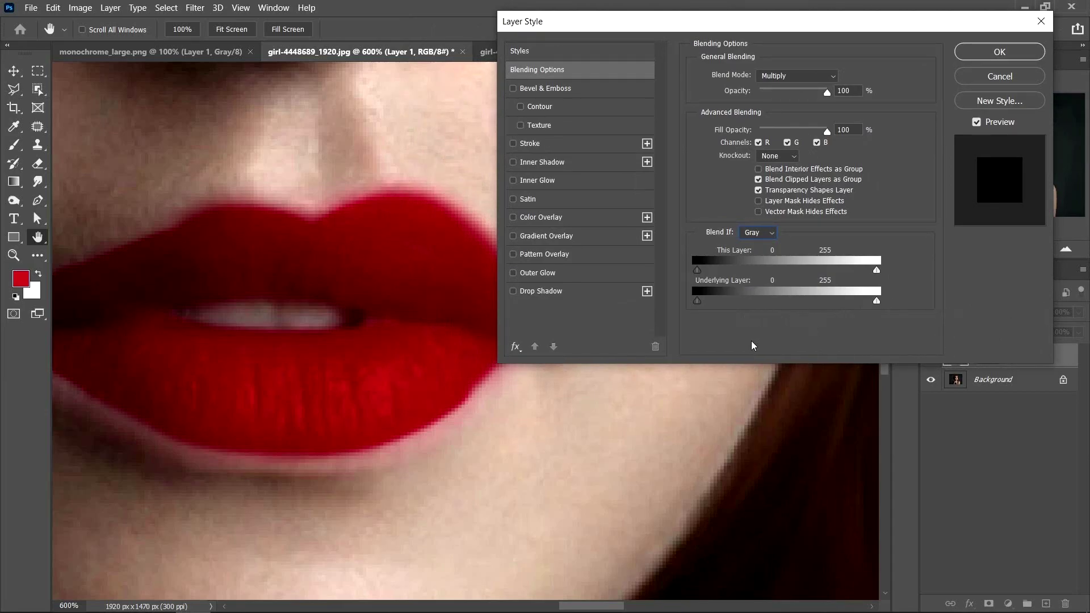
- Set the Underlying Layer's highlight limit in Blend If to a split 151 / 203 and apply the layer style
drag(879, 302, 813, 302)
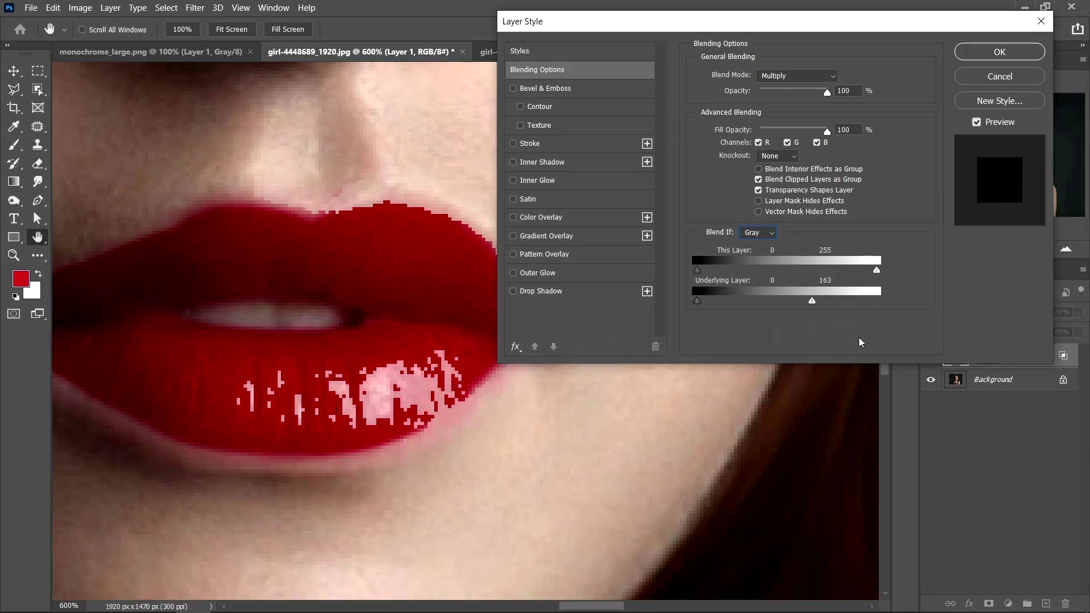
key(alt)
drag(812, 302, 814, 302)
mouse_move(813, 302)
mouse_down()
mouse_move(852, 309)
mouse_move(792, 308)
mouse_move(852, 308)
mouse_move(802, 305)
mouse_up()
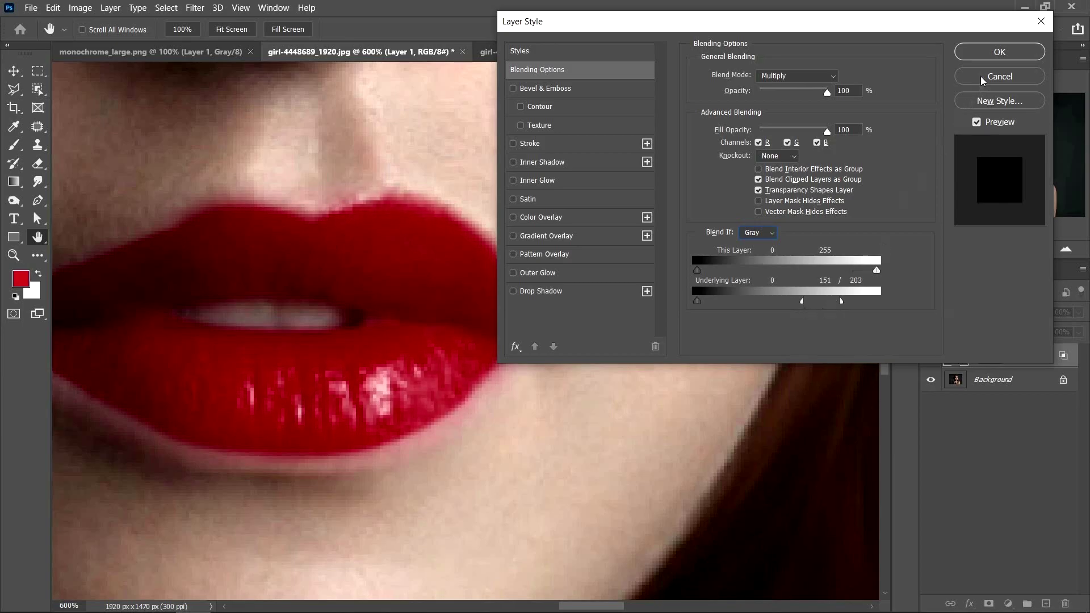
click(994, 52)
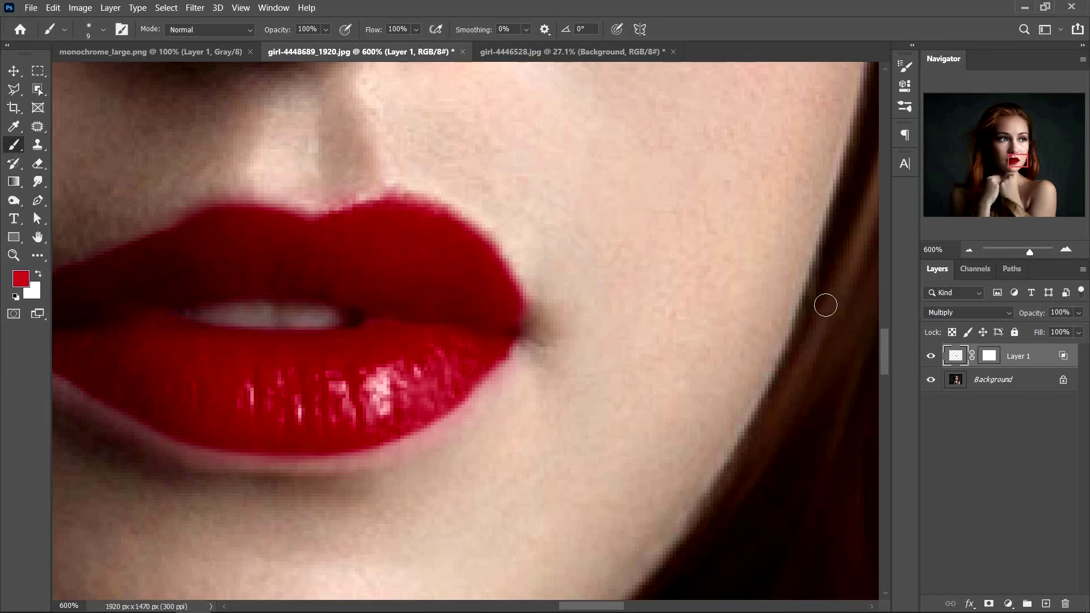
- Duplicate the lip colour layer and set the copy's blend mode to Screen
key(ctrl+0)
ctrl+click(529, 370)
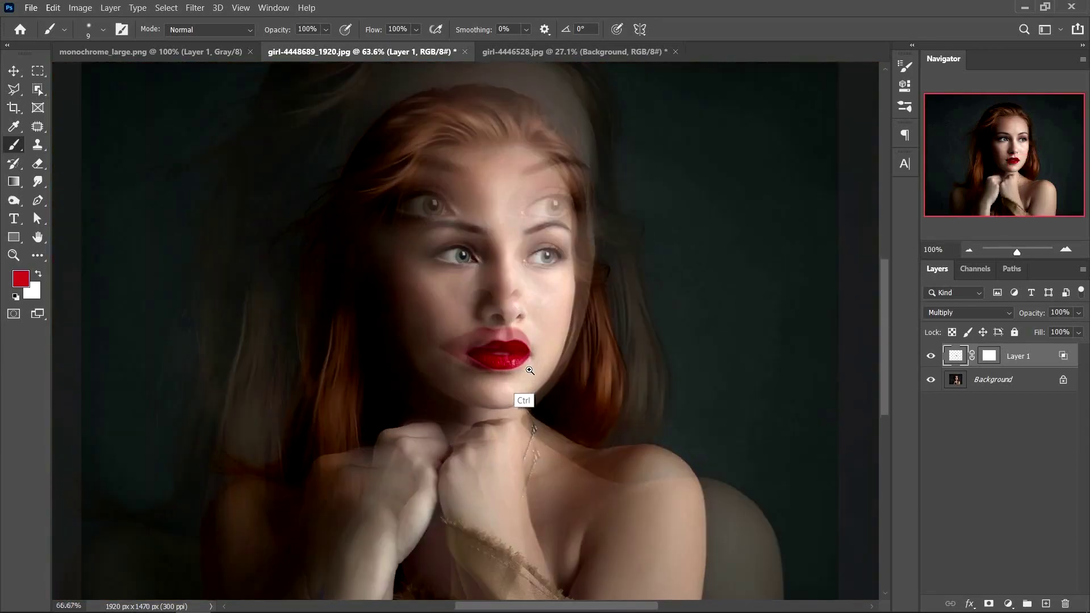
ctrl+click(530, 370)
ctrl+click(539, 366)
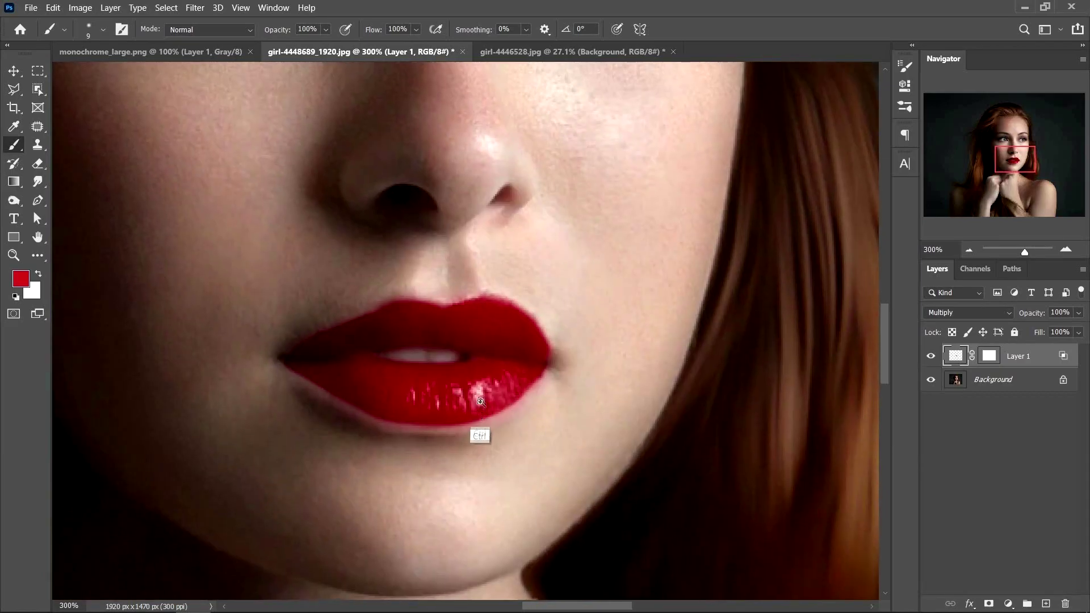
ctrl+click(494, 414)
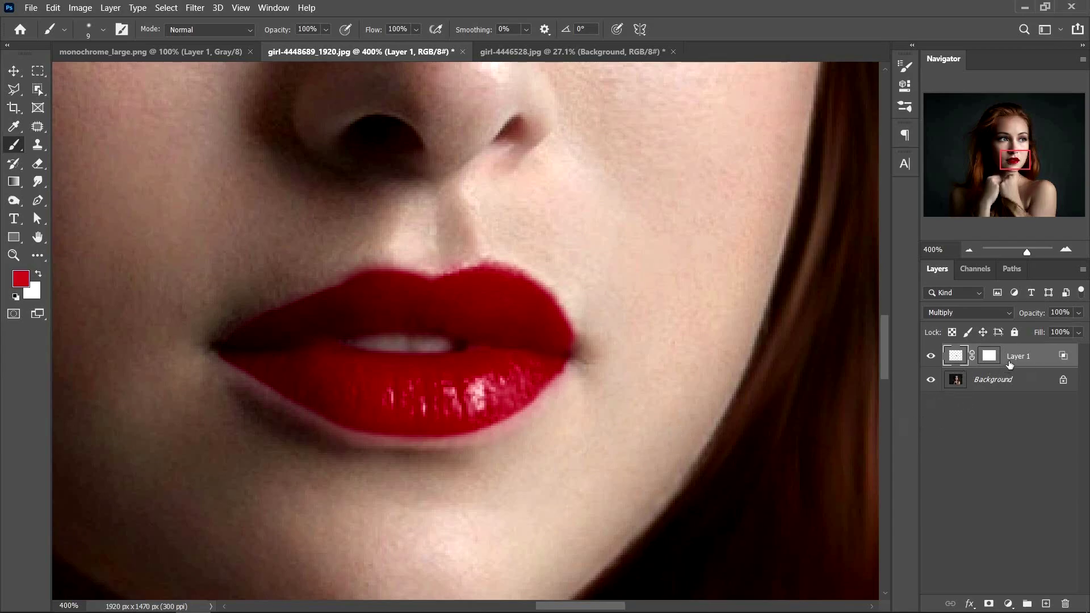
key(ctrl)
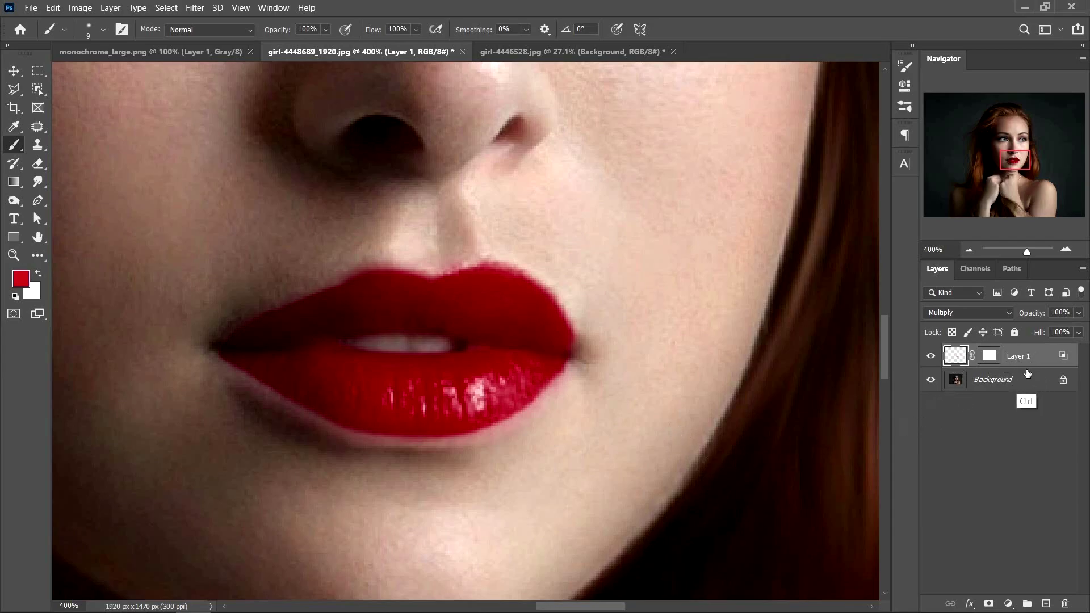
key(ctrl+j)
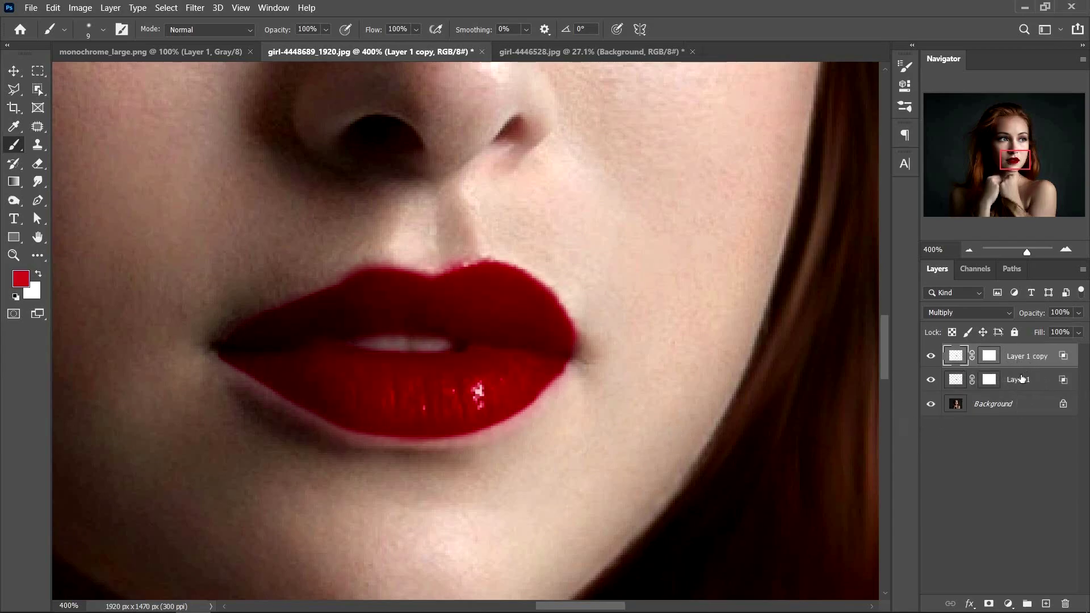
click(965, 314)
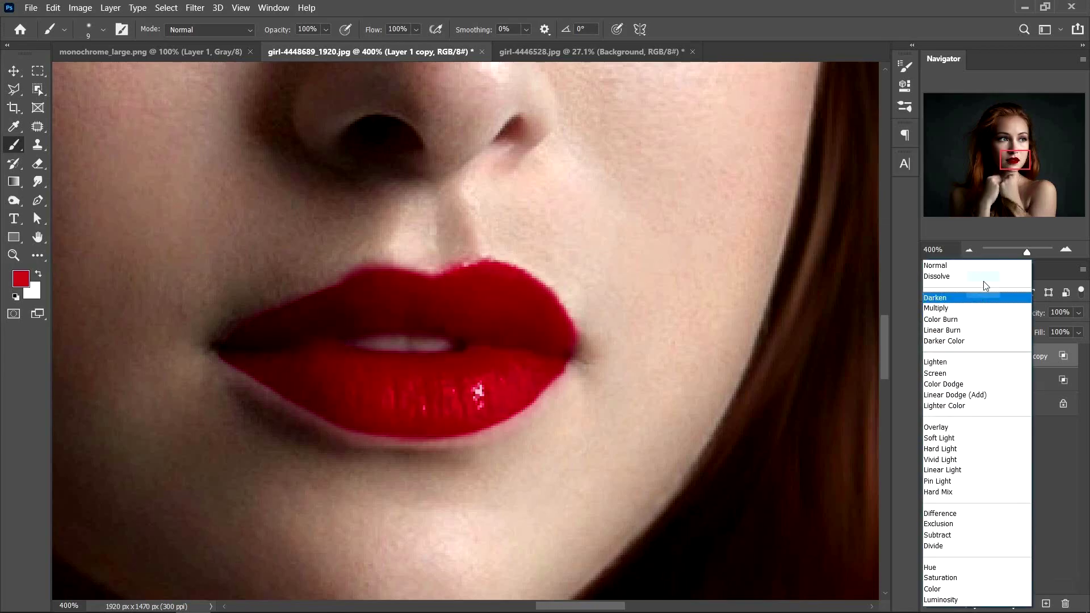
click(944, 374)
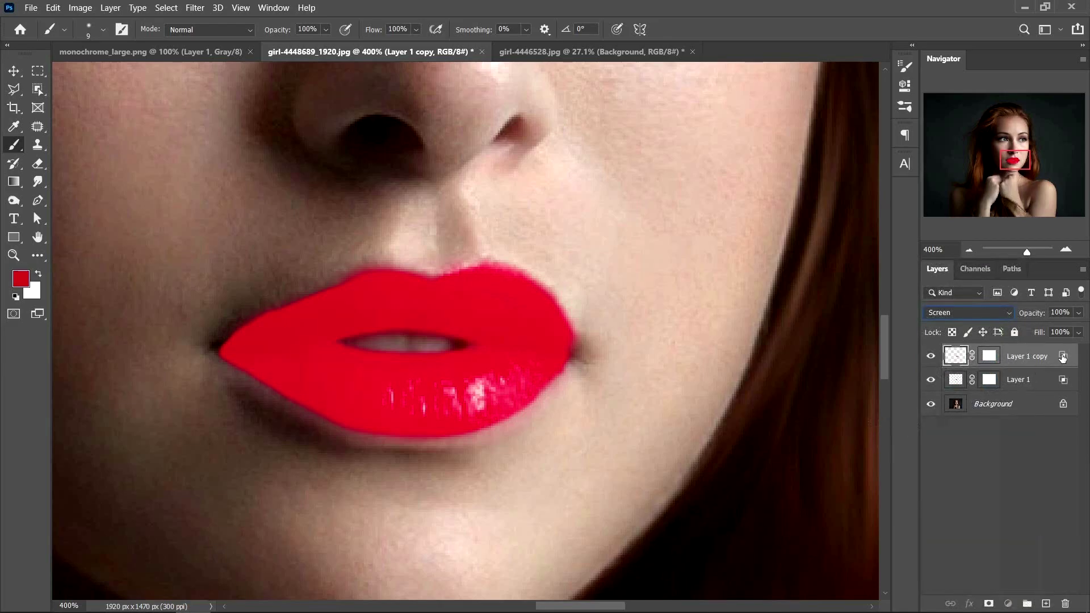
- Reset the Underlying Layer's highlight limit to 255 in the Screen copy's Blend If options
double_click(1063, 356)
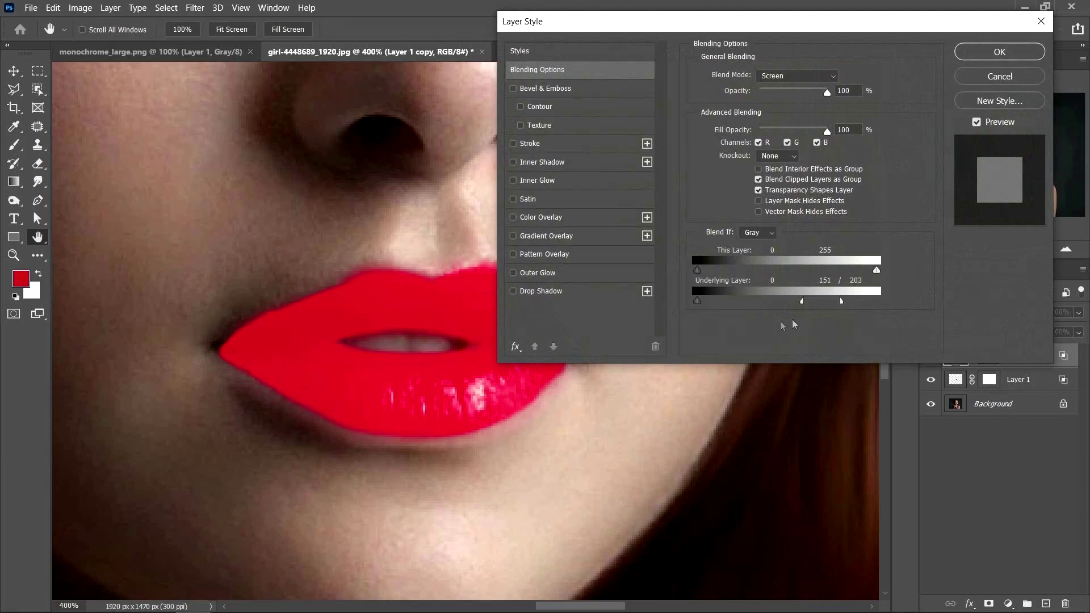
drag(843, 301, 893, 309)
drag(804, 302, 892, 309)
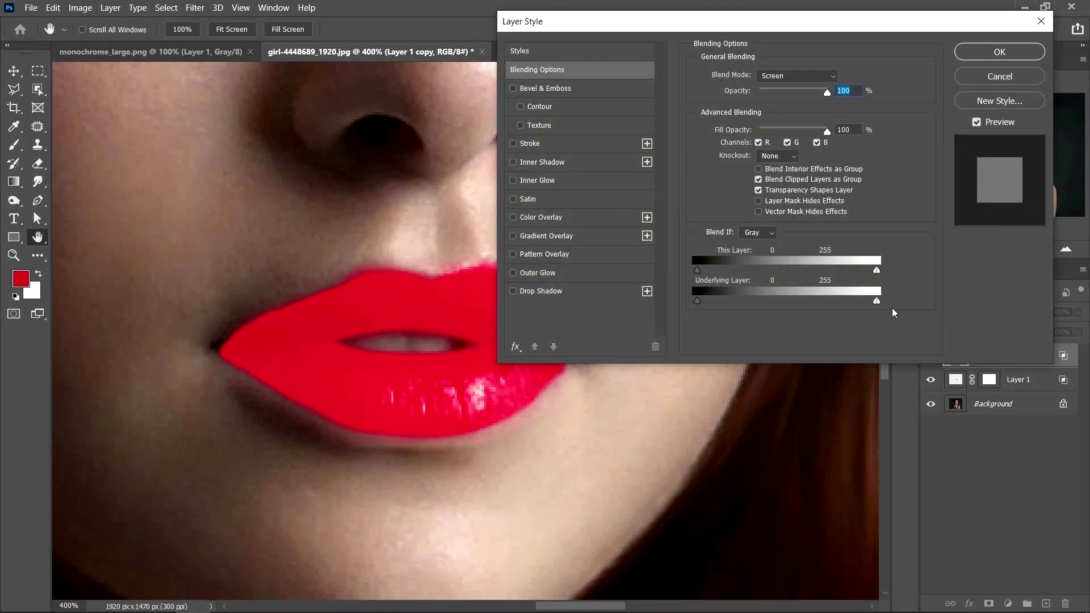
drag(687, 25, 751, 33)
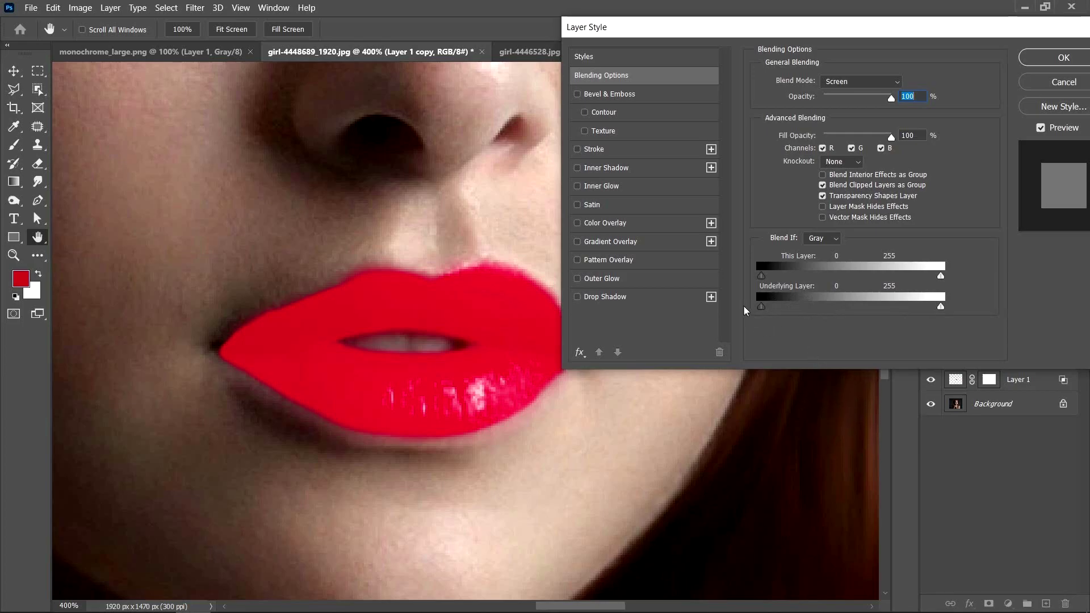
- Raise the Screen copy's Underlying Layer shadow limit to 83, split it towards the midtones for a soft transition, and apply the style
drag(762, 307, 788, 310)
drag(909, 26, 853, 11)
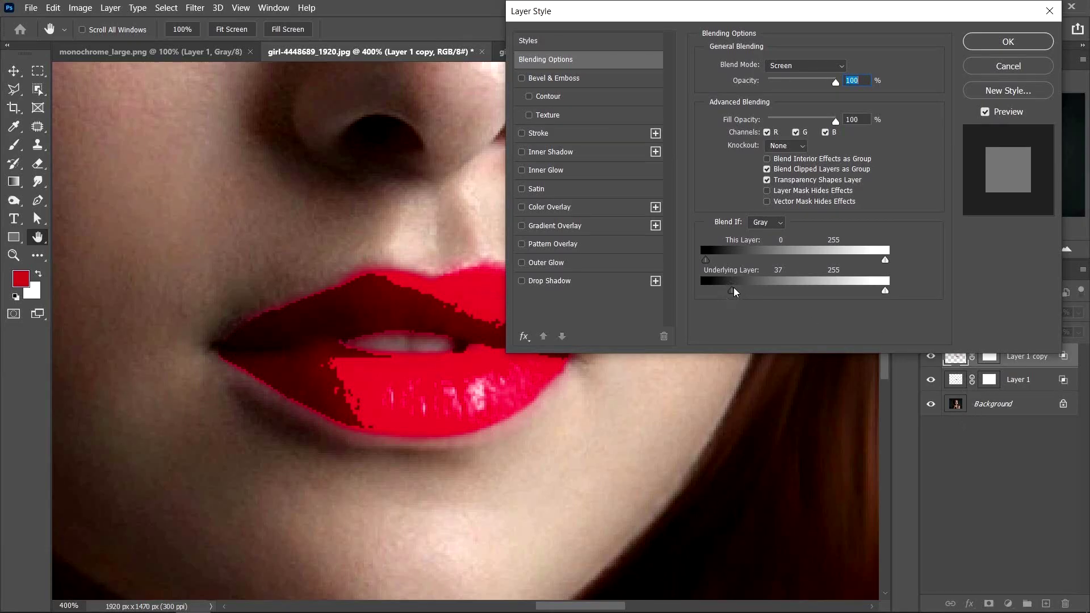
drag(732, 291, 759, 293)
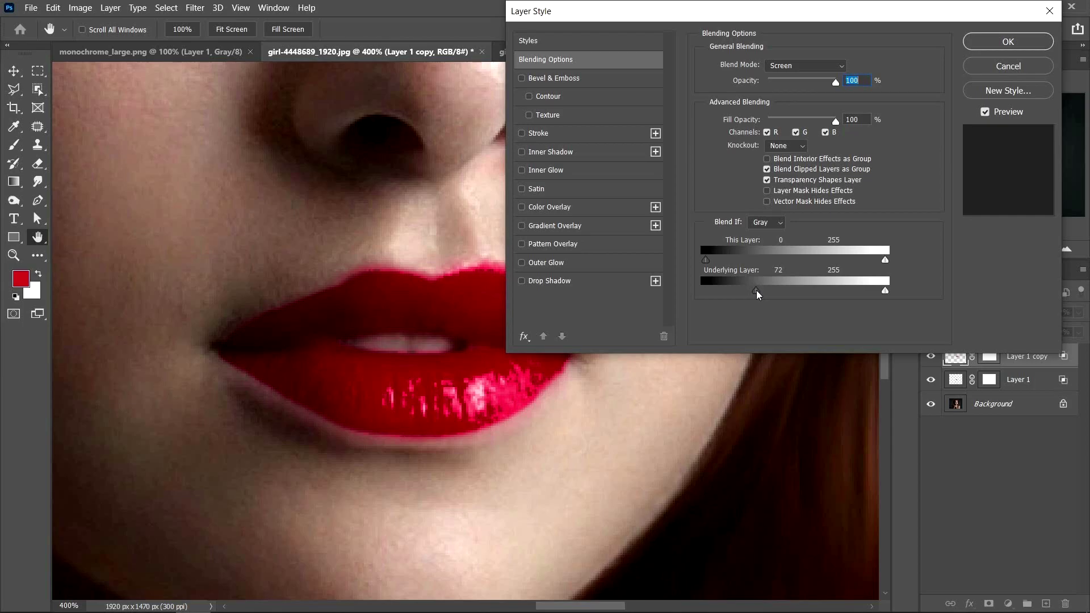
drag(761, 294, 762, 293)
drag(758, 293, 765, 293)
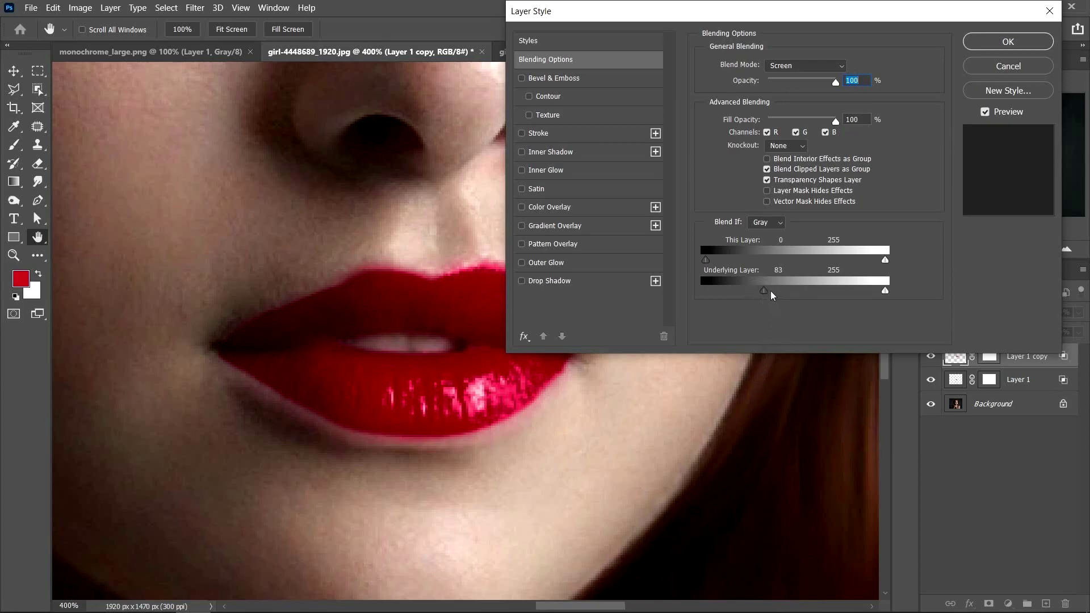
key(alt)
drag(764, 290, 807, 294)
click(994, 42)
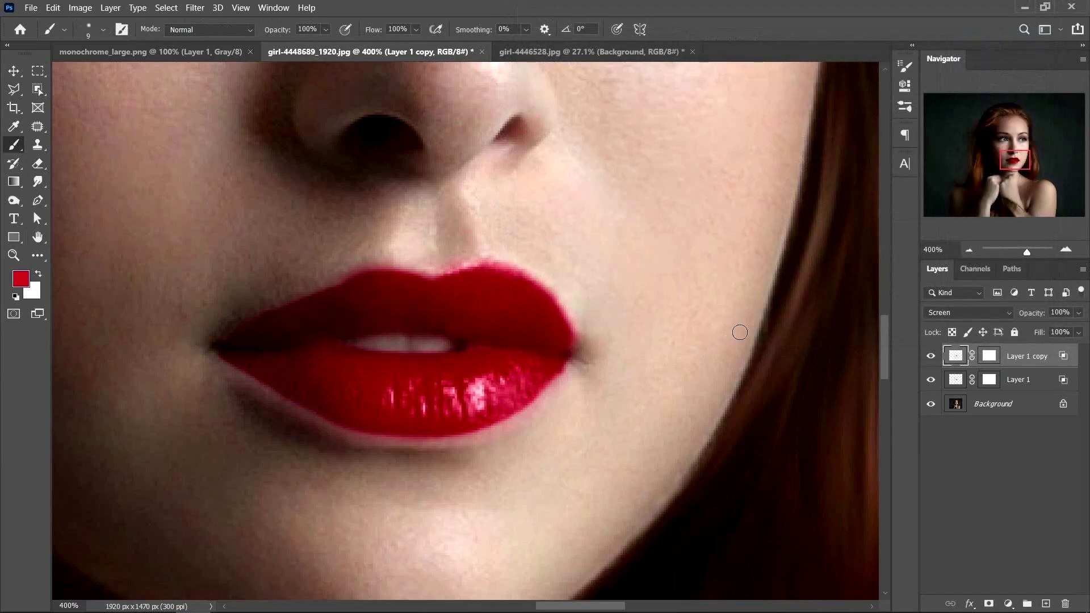
- Group the lip colour layer and its Screen copy
key(ctrl+0)
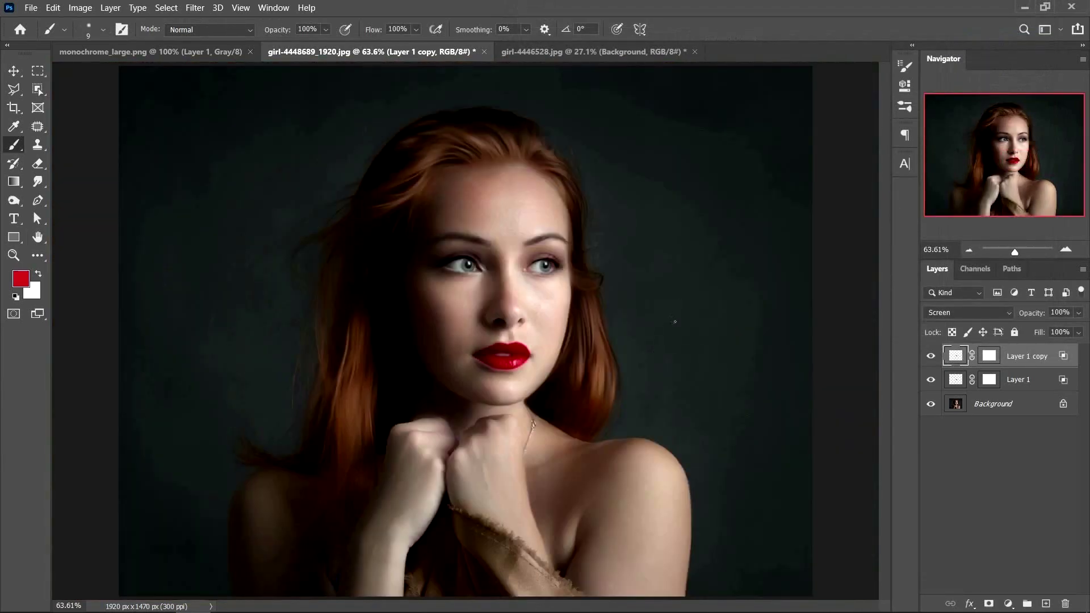
shift+click(1043, 382)
drag(1044, 381, 1028, 604)
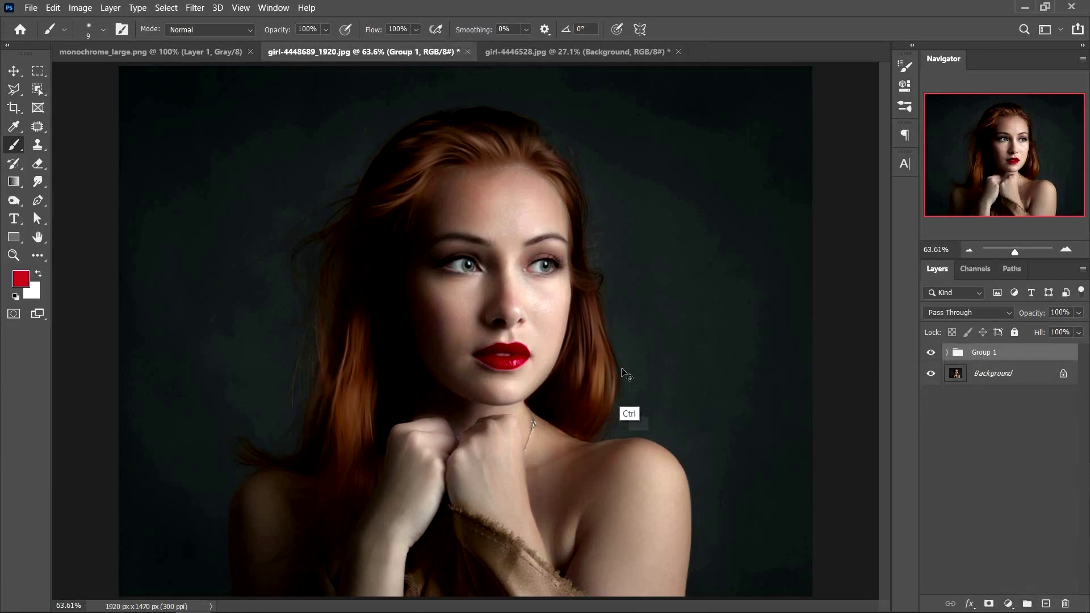
- Toggle the lip group's visibility to compare the red lipstick with the original lips, both close up and in the full portrait
scroll(587, 365, up, 3)
drag(444, 439, 549, 470)
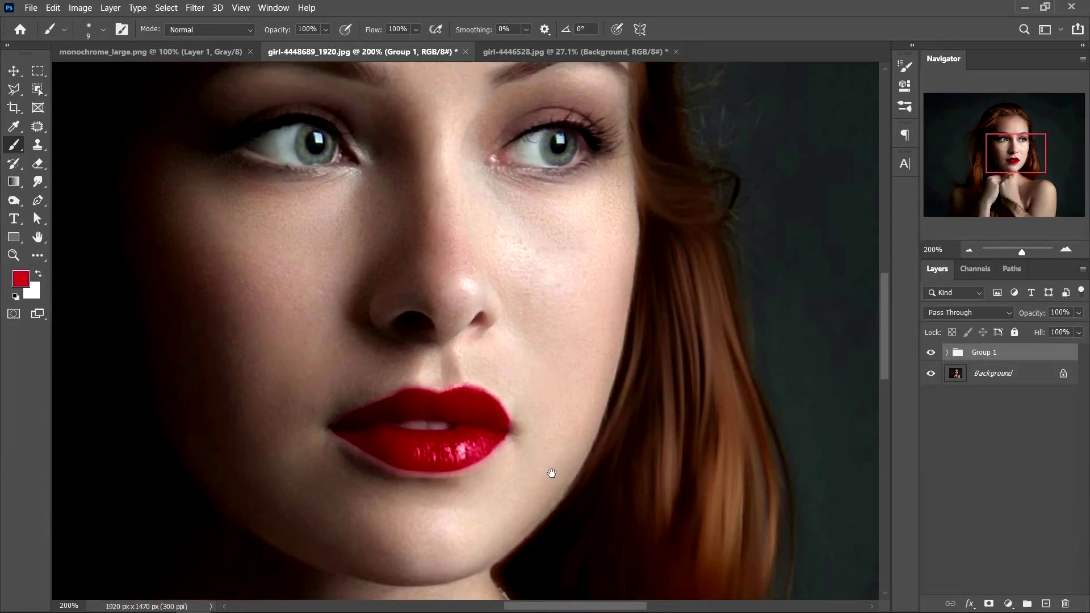
click(931, 354)
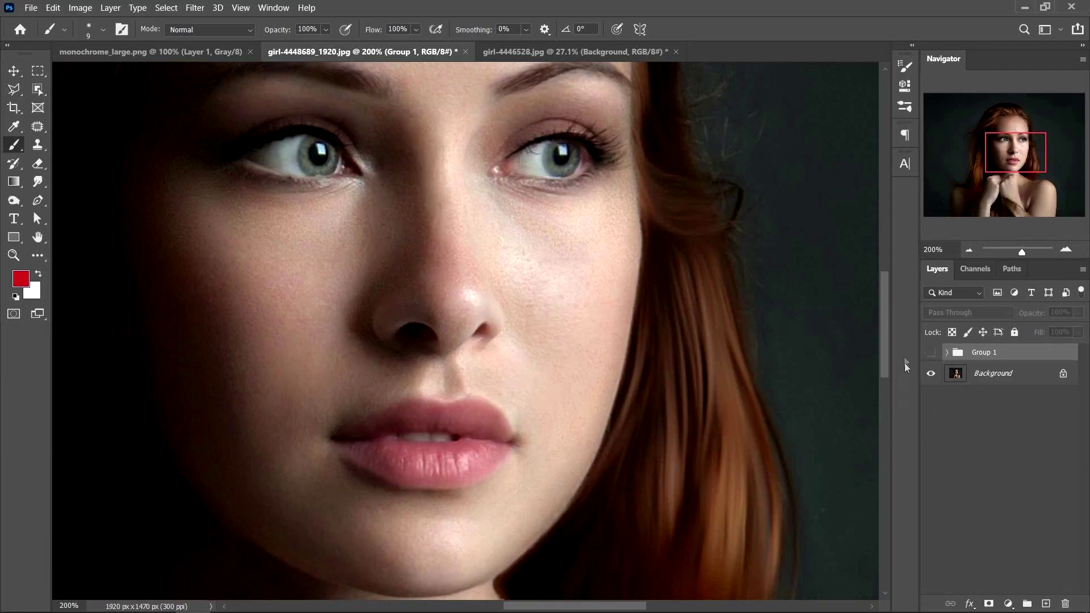
click(931, 354)
click(932, 356)
click(931, 353)
click(932, 354)
click(934, 354)
key(ctrl+0)
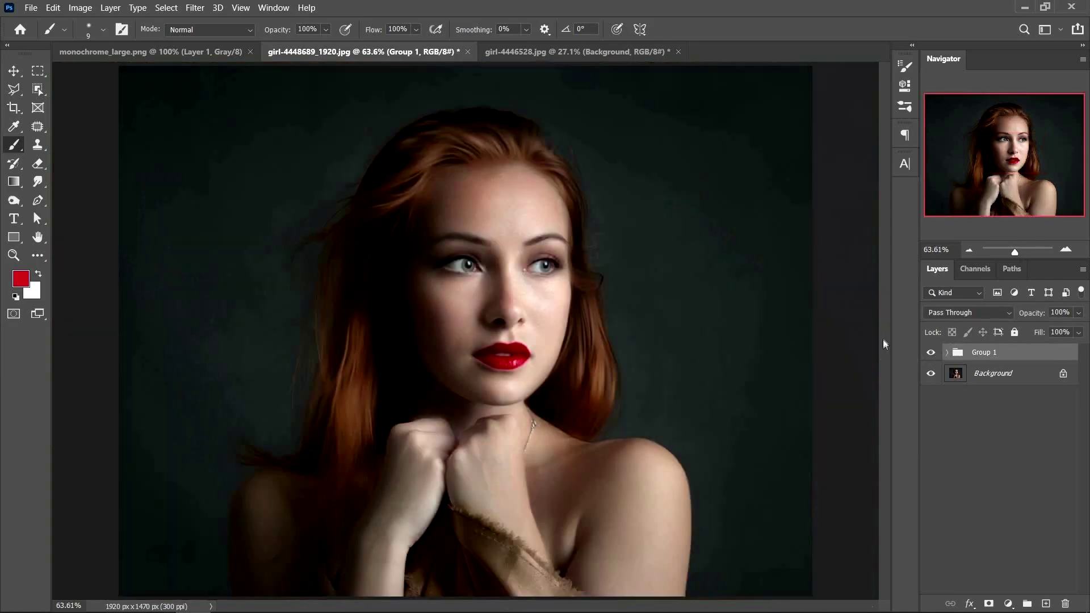
click(931, 354)
click(931, 354)
- Switch to girl-4446528.jpg and delete its Layer 1 and Layer 1 copy
click(527, 53)
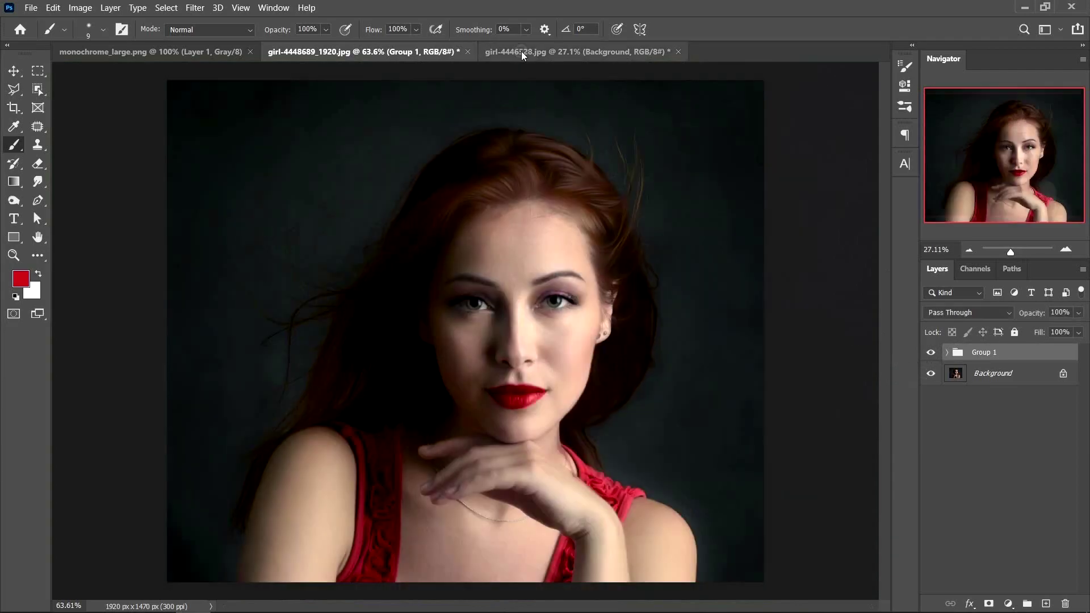
drag(566, 441, 539, 430)
click(1009, 384)
shift+click(999, 357)
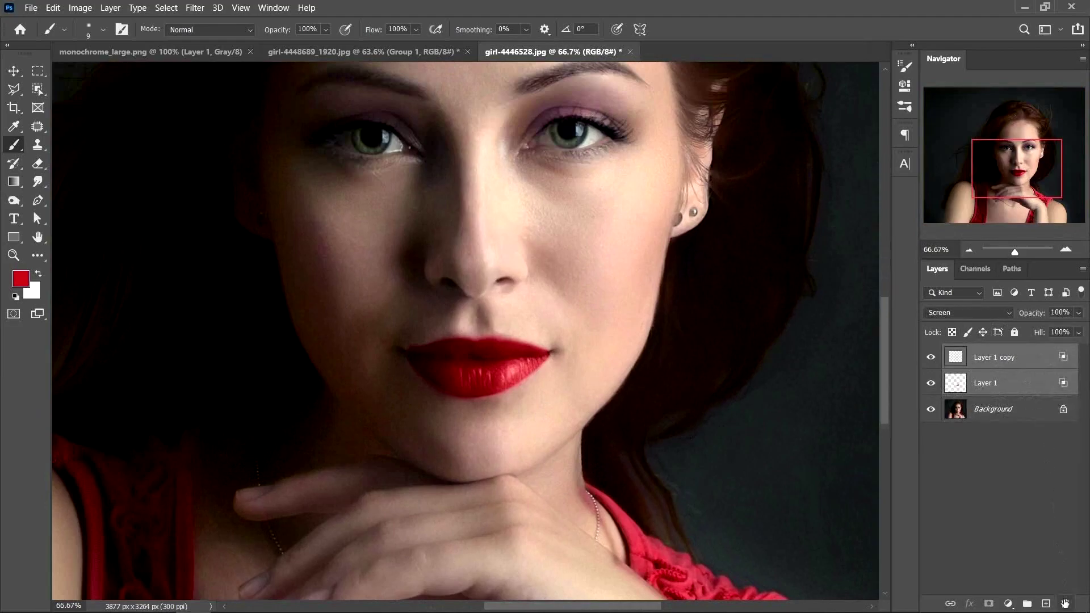
click(1065, 603)
- Add a new empty layer above the Background in girl-4446528.jpg
drag(478, 394, 525, 486)
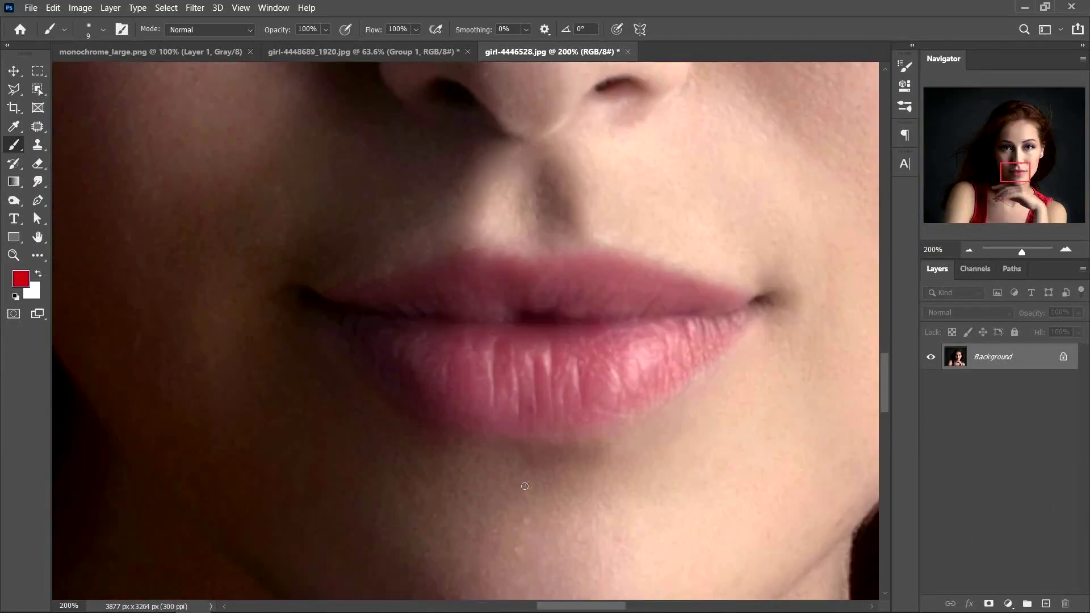
key(ctrl+minus)
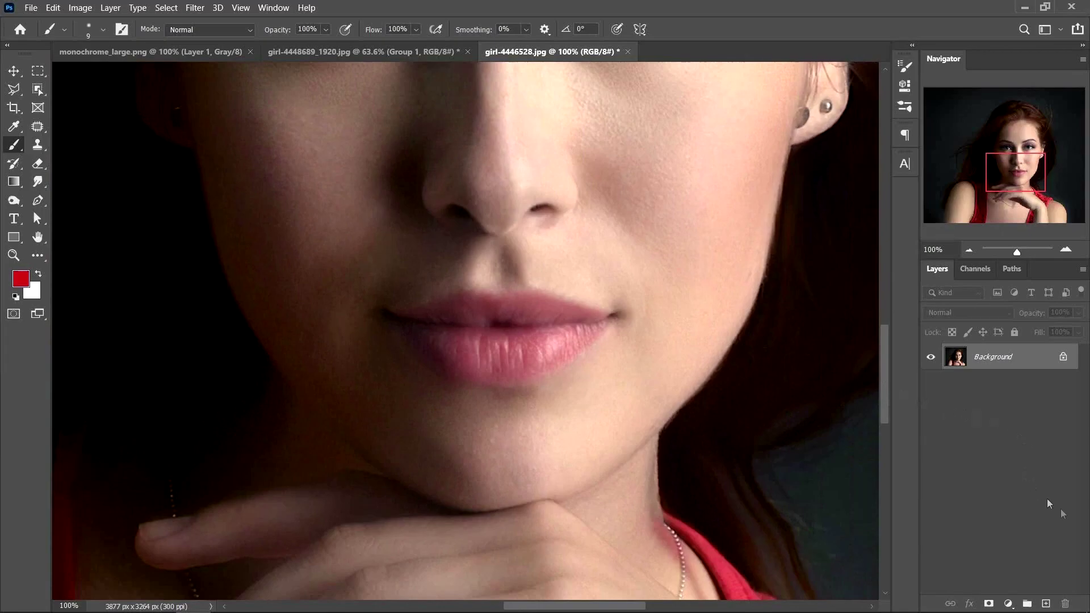
click(1046, 605)
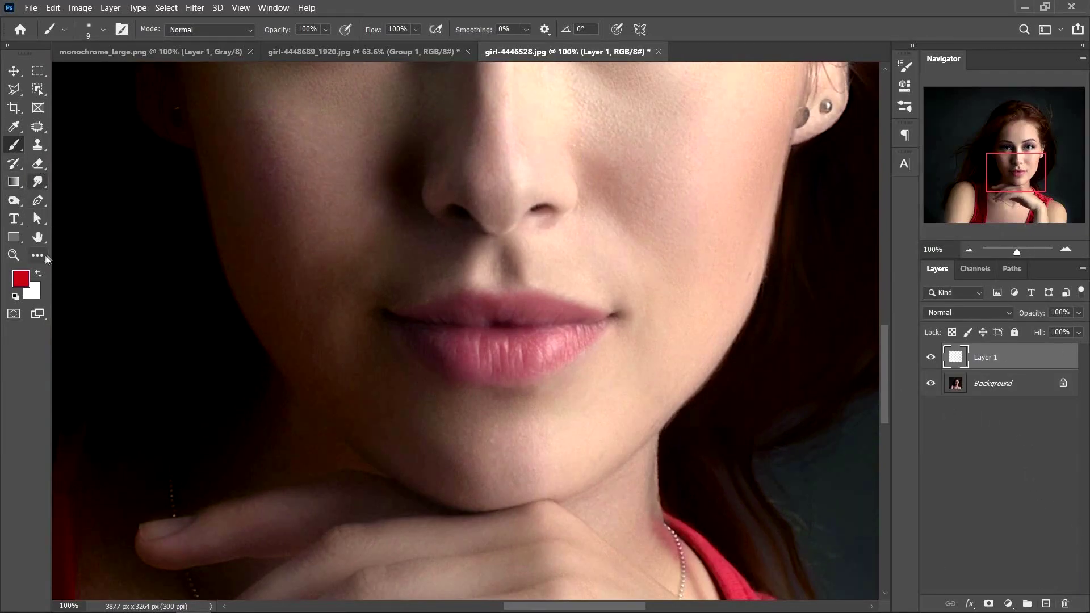
- Set the foreground colour to red #d20023
click(21, 278)
drag(865, 299, 896, 289)
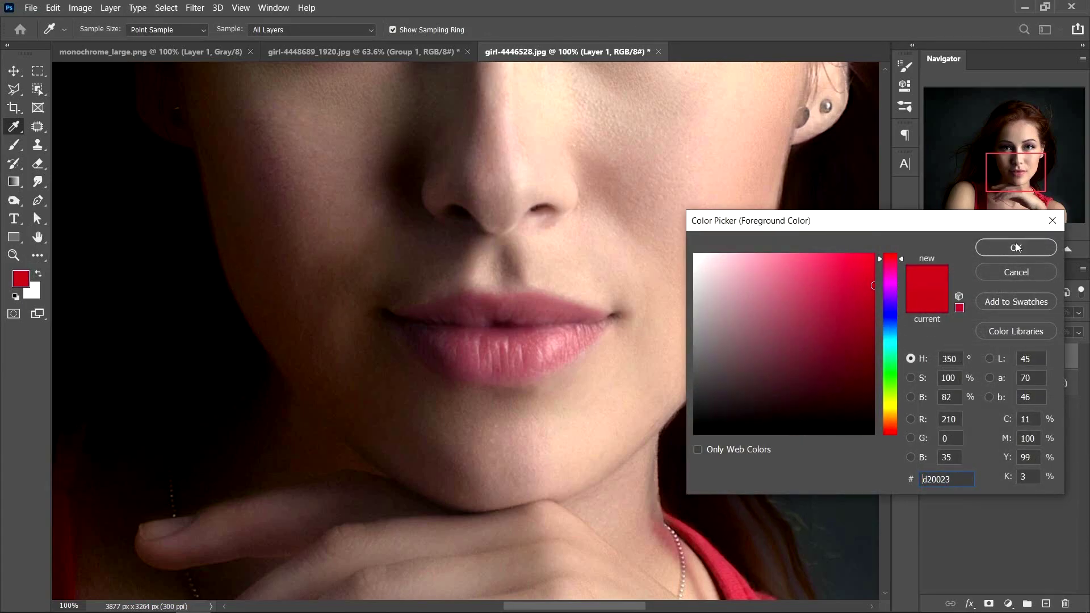
click(1016, 248)
- Paint the lower lip and the right half of the upper lip solid red on Layer 1 with a soft 53 px brush
scroll(449, 335, up, 2)
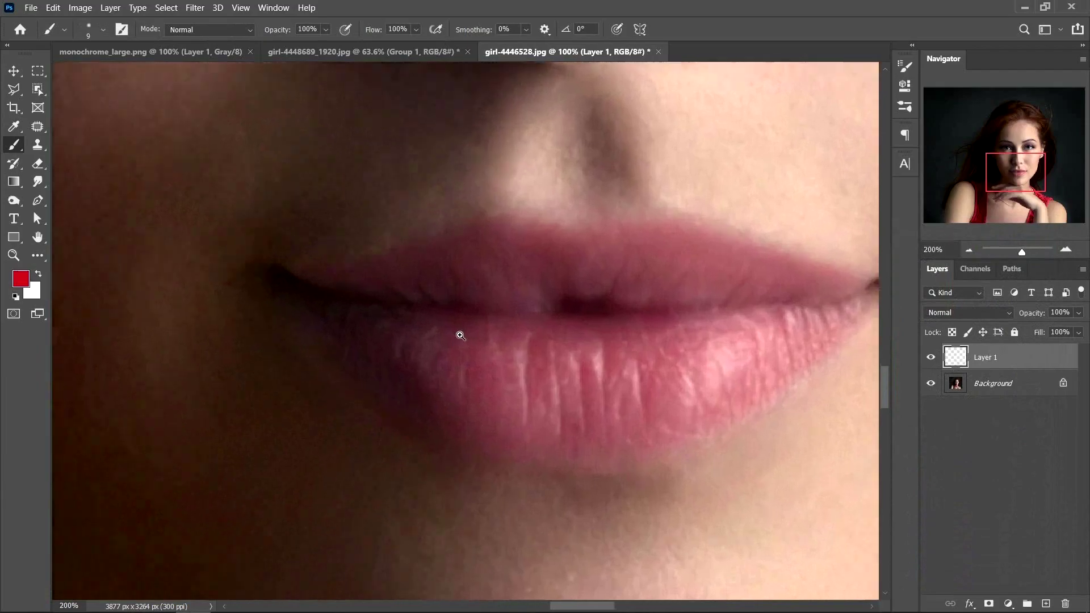
scroll(341, 277, down, 1)
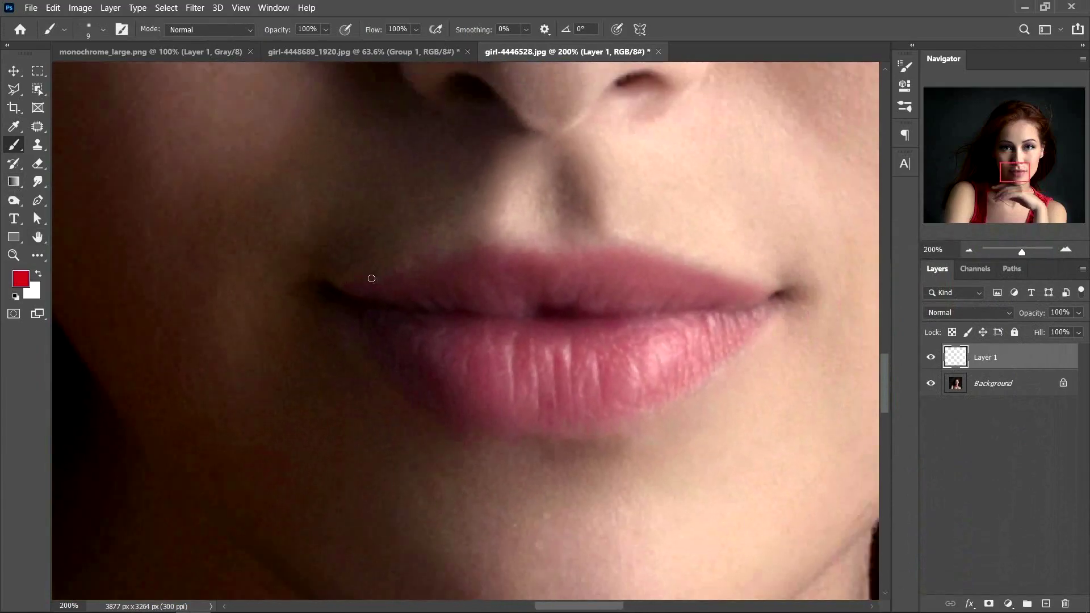
alt+right_click(409, 358)
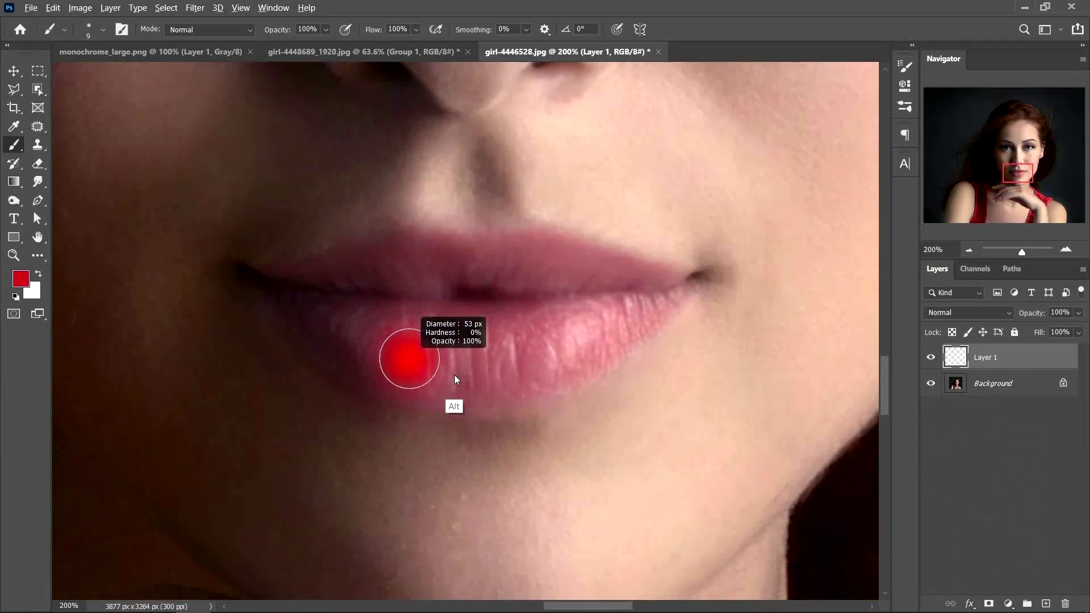
mouse_move(363, 340)
mouse_down()
mouse_move(519, 341)
mouse_move(402, 338)
mouse_move(572, 334)
mouse_move(653, 304)
mouse_move(567, 357)
mouse_move(576, 368)
mouse_move(529, 386)
mouse_move(492, 391)
mouse_move(541, 373)
mouse_move(553, 351)
mouse_move(536, 351)
mouse_move(626, 312)
mouse_move(587, 312)
mouse_move(671, 283)
mouse_move(514, 262)
mouse_move(593, 275)
mouse_move(523, 275)
mouse_move(587, 281)
mouse_move(576, 298)
mouse_move(474, 327)
mouse_move(331, 321)
mouse_move(397, 331)
mouse_move(409, 351)
mouse_move(308, 318)
mouse_move(386, 371)
mouse_move(515, 387)
mouse_move(386, 374)
mouse_move(477, 377)
mouse_move(368, 348)
mouse_move(442, 344)
mouse_move(402, 329)
mouse_move(469, 333)
mouse_move(303, 307)
mouse_move(315, 322)
mouse_move(398, 318)
mouse_up()
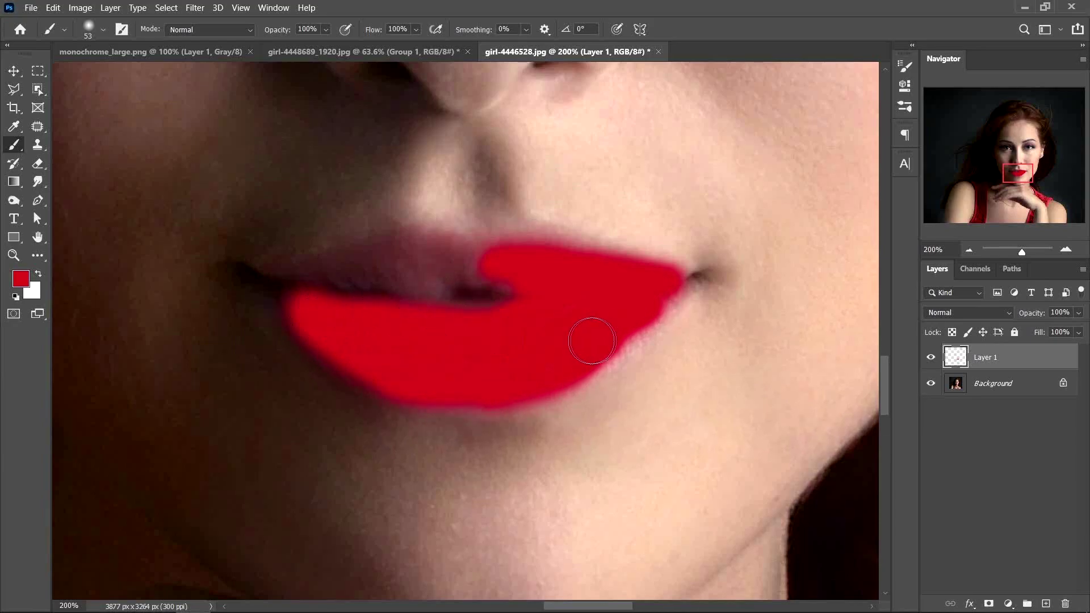
- Paint the remaining left half of the upper lip red with the brush reduced to 29 px
scroll(336, 292, up, 1)
drag(383, 366, 364, 391)
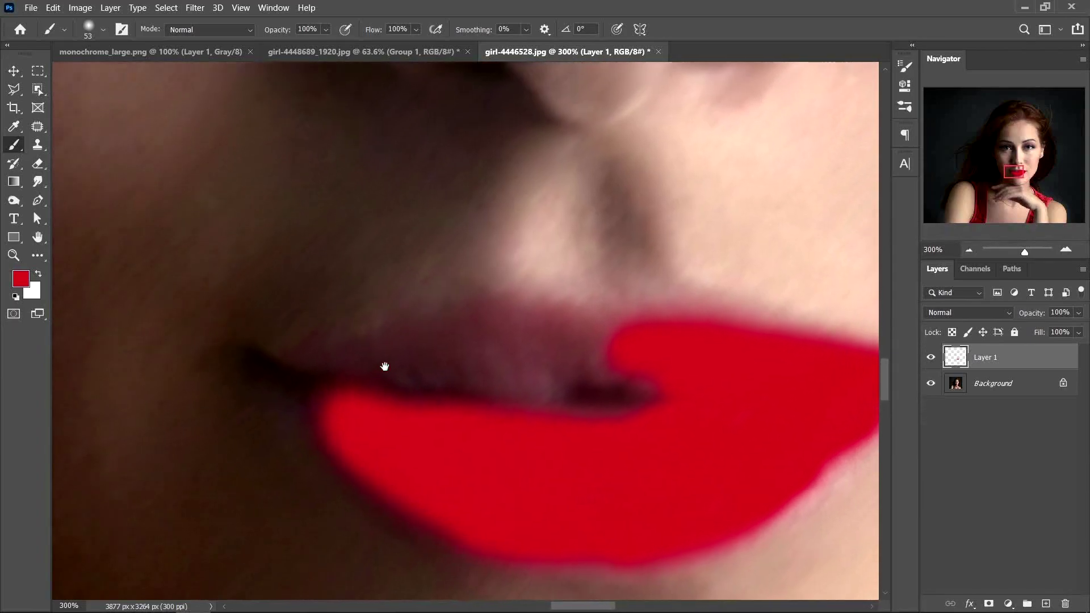
mouse_move(419, 348)
mouse_down()
mouse_move(384, 355)
mouse_move(504, 310)
mouse_up()
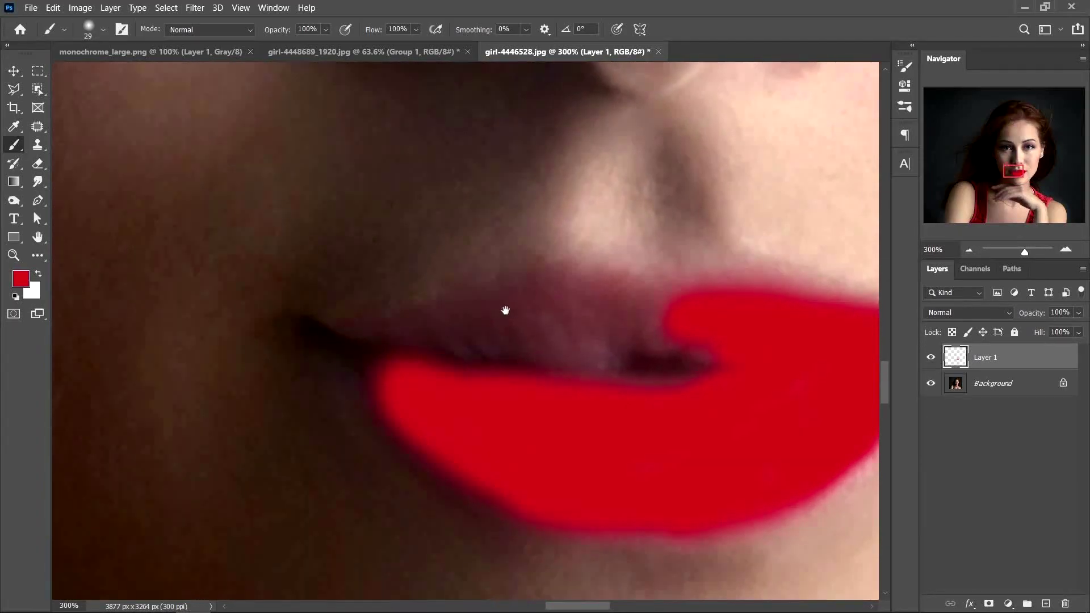
mouse_move(402, 340)
mouse_down()
mouse_move(557, 289)
mouse_move(539, 296)
mouse_move(690, 313)
mouse_move(575, 295)
mouse_move(480, 314)
mouse_move(624, 317)
mouse_move(600, 324)
mouse_move(712, 347)
mouse_move(610, 334)
mouse_move(589, 351)
mouse_move(502, 330)
mouse_move(409, 344)
mouse_move(438, 337)
mouse_move(608, 352)
mouse_move(392, 360)
mouse_move(390, 375)
mouse_move(366, 364)
mouse_move(402, 409)
mouse_move(376, 393)
mouse_move(380, 370)
mouse_up()
- Add a Brightness/Contrast adjustment layer directly above the Background with Brightness at 73
click(1001, 387)
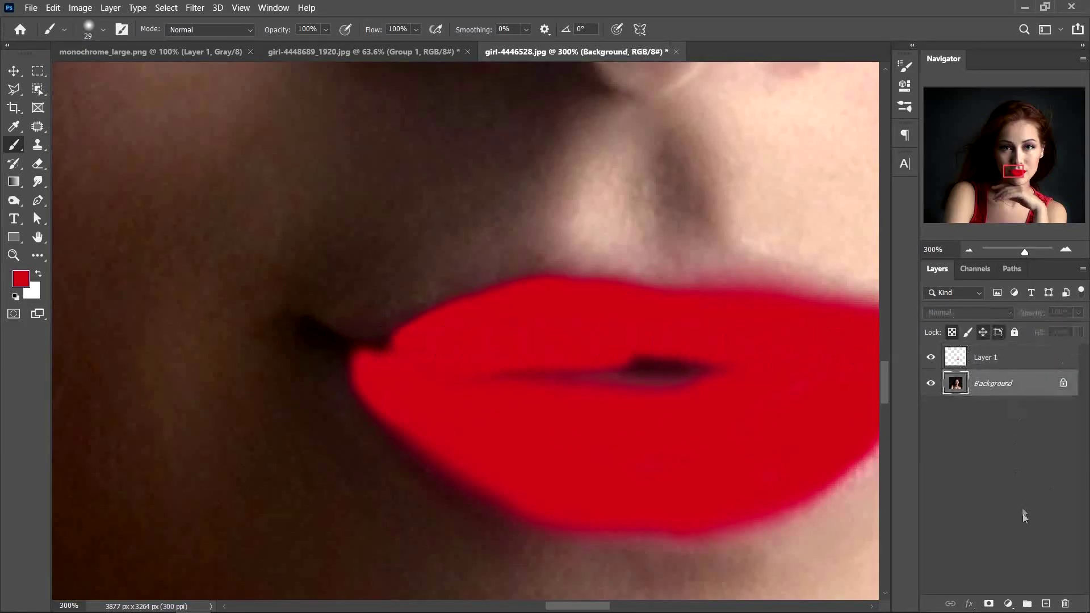
click(1008, 602)
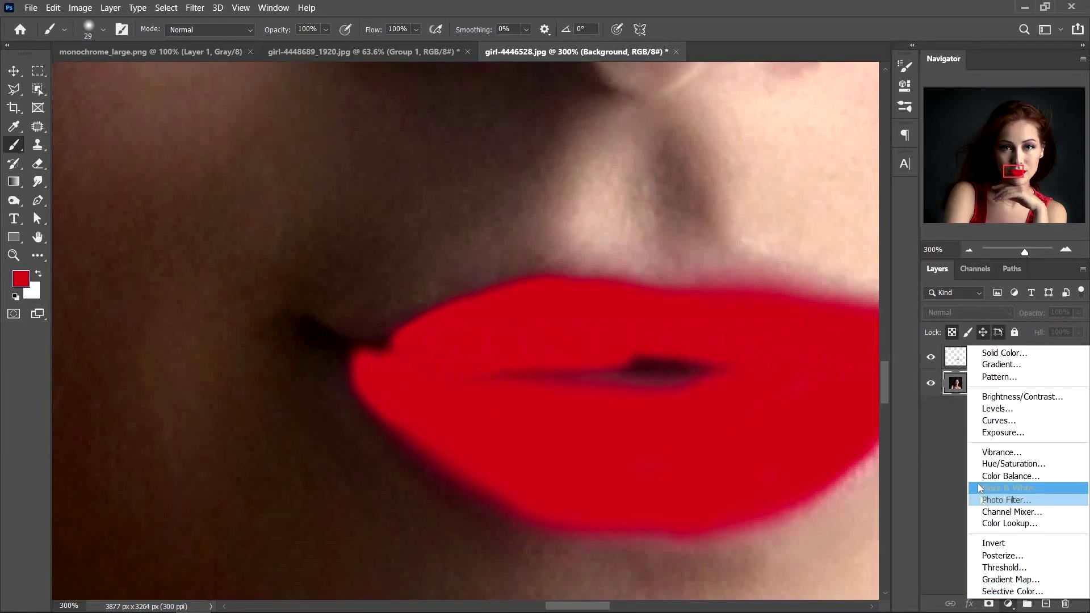
click(1020, 397)
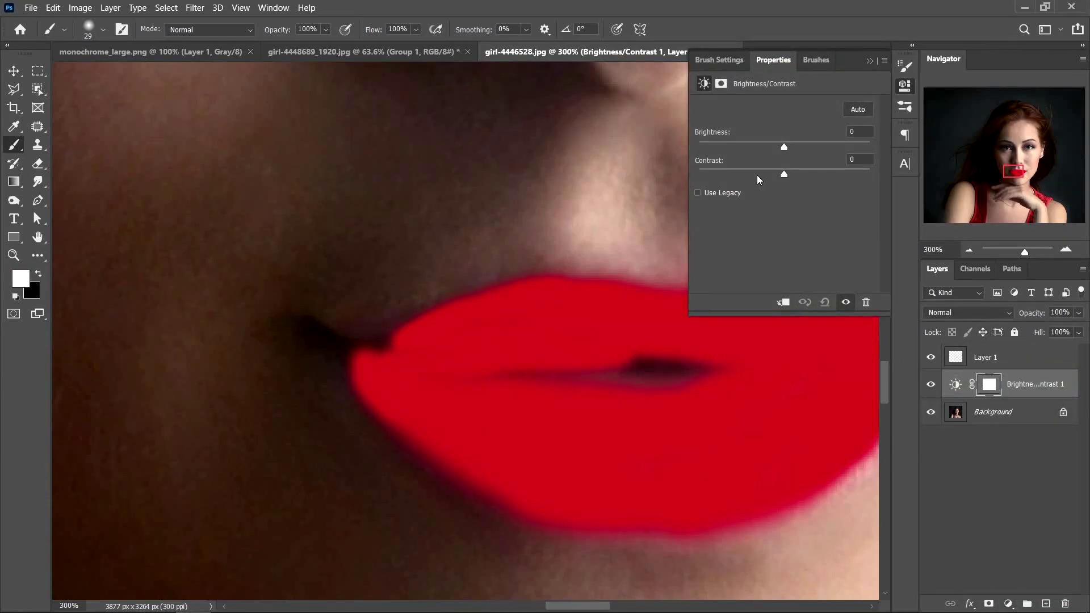
drag(784, 147, 826, 149)
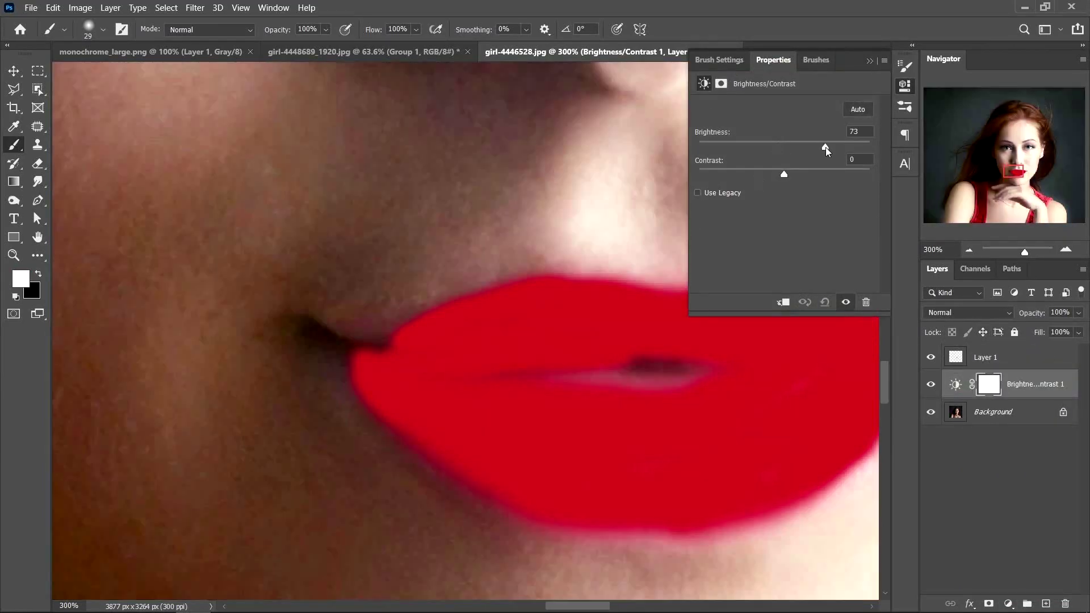
click(904, 87)
- Extend the red paint on Layer 1 into the left corner of the mouth with an 18 px brush
drag(579, 236, 566, 238)
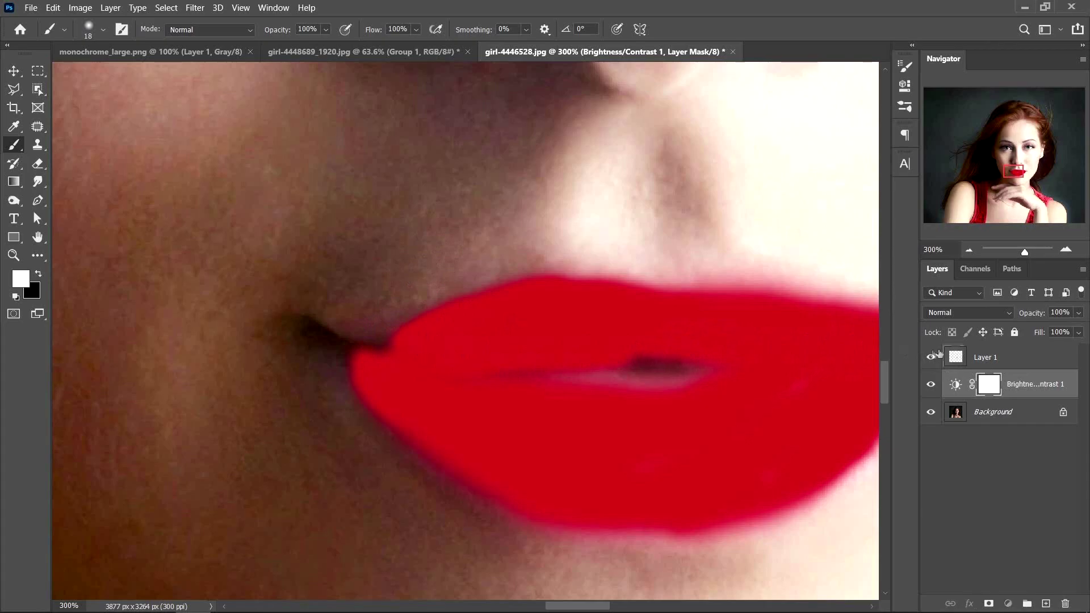
click(957, 356)
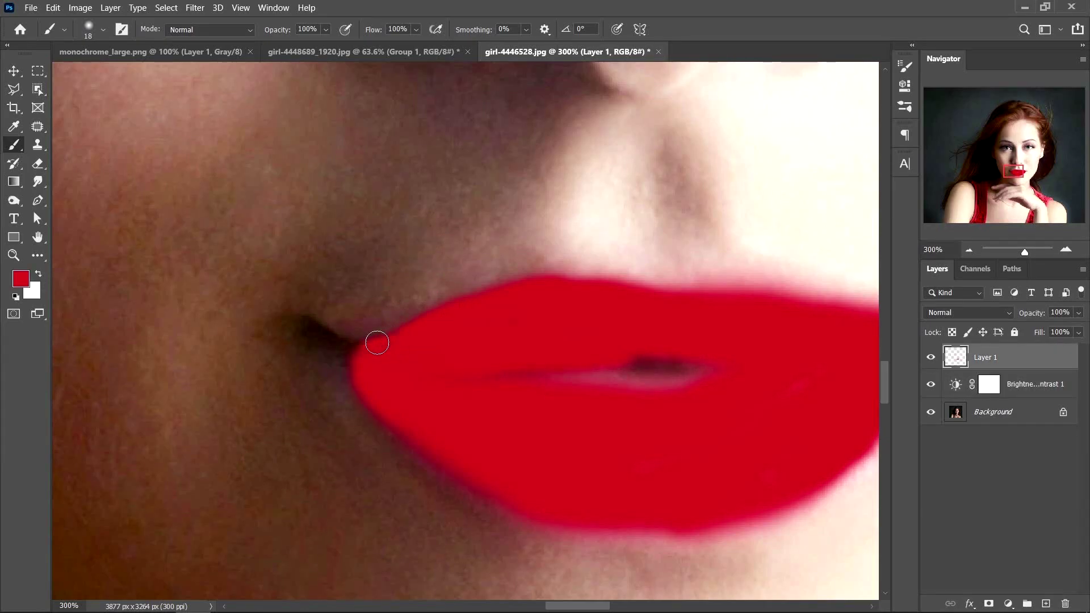
drag(343, 332, 462, 316)
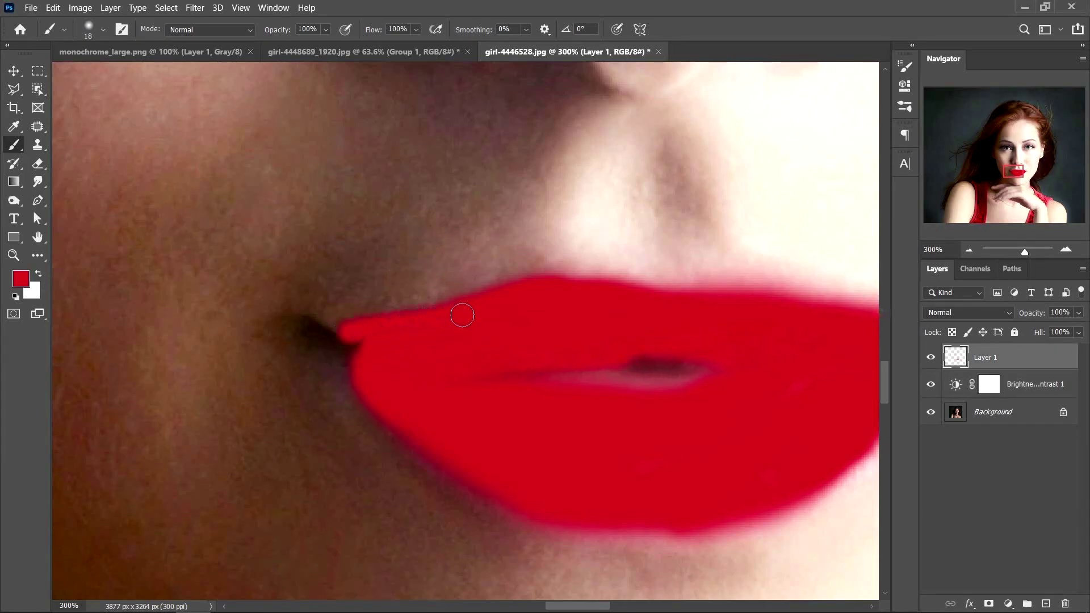
mouse_move(363, 331)
mouse_down()
mouse_move(381, 344)
mouse_move(344, 338)
mouse_move(377, 385)
mouse_move(358, 382)
mouse_move(335, 338)
mouse_up()
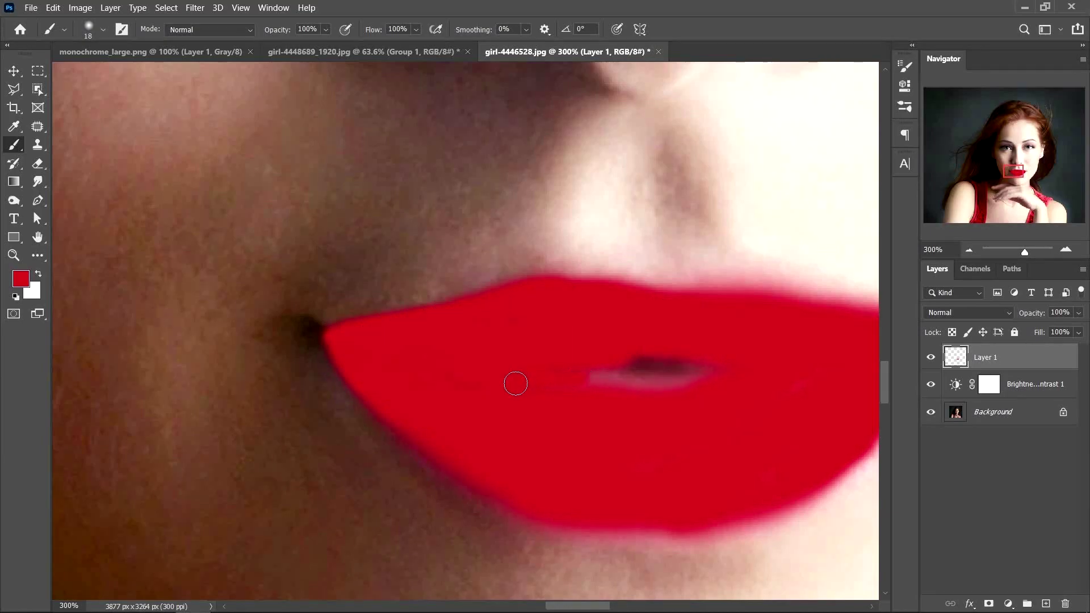
- Fill the gap between the lips and paint the right mouth corner and lower lip edge red
mouse_move(615, 401)
mouse_down()
mouse_move(503, 370)
mouse_move(539, 356)
mouse_move(492, 361)
mouse_move(616, 337)
mouse_move(576, 329)
mouse_up()
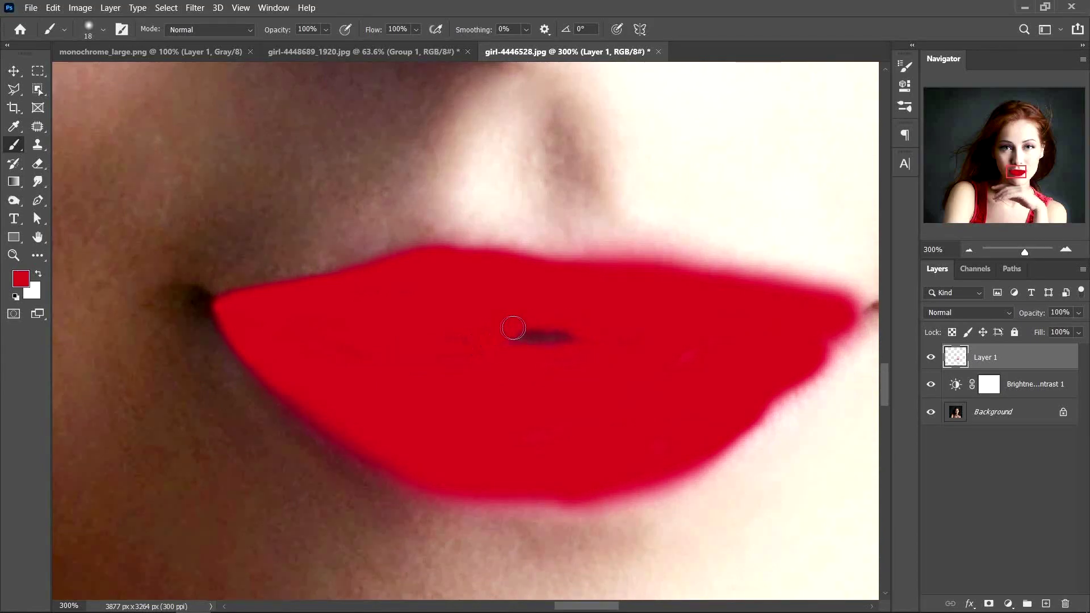
drag(596, 358, 502, 360)
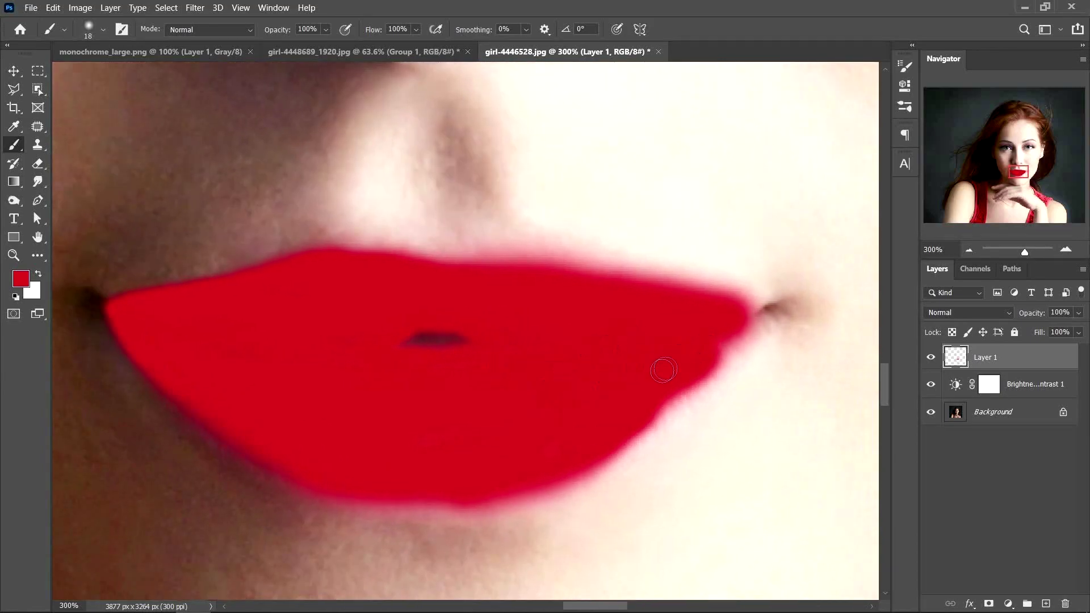
mouse_move(640, 414)
mouse_down()
mouse_move(718, 357)
mouse_move(761, 309)
mouse_move(568, 280)
mouse_move(548, 300)
mouse_up()
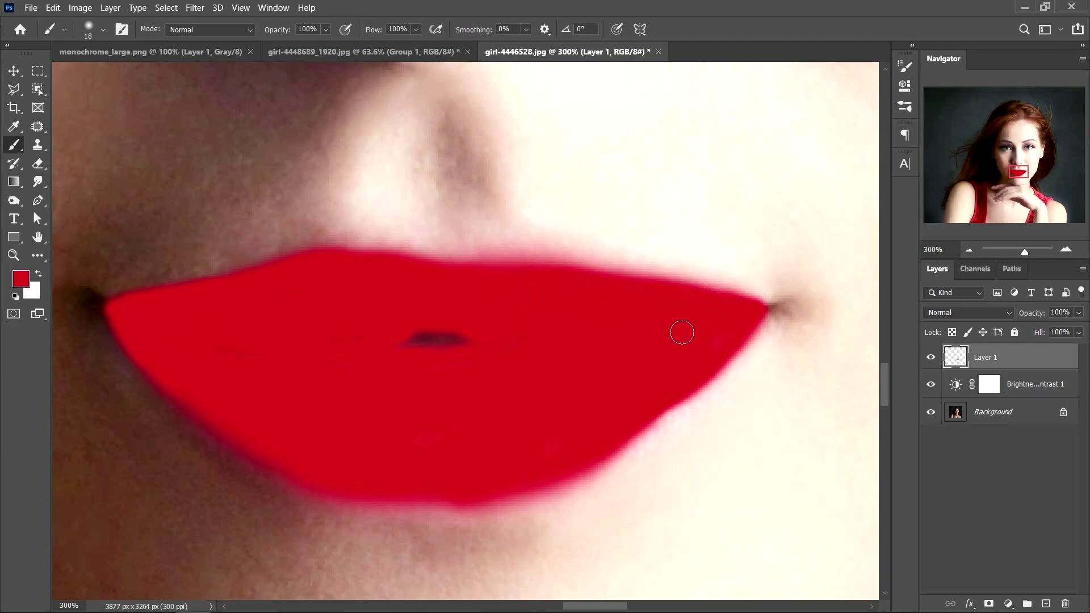
mouse_move(669, 396)
mouse_down()
mouse_move(604, 444)
mouse_move(515, 485)
mouse_move(341, 490)
mouse_move(312, 461)
mouse_up()
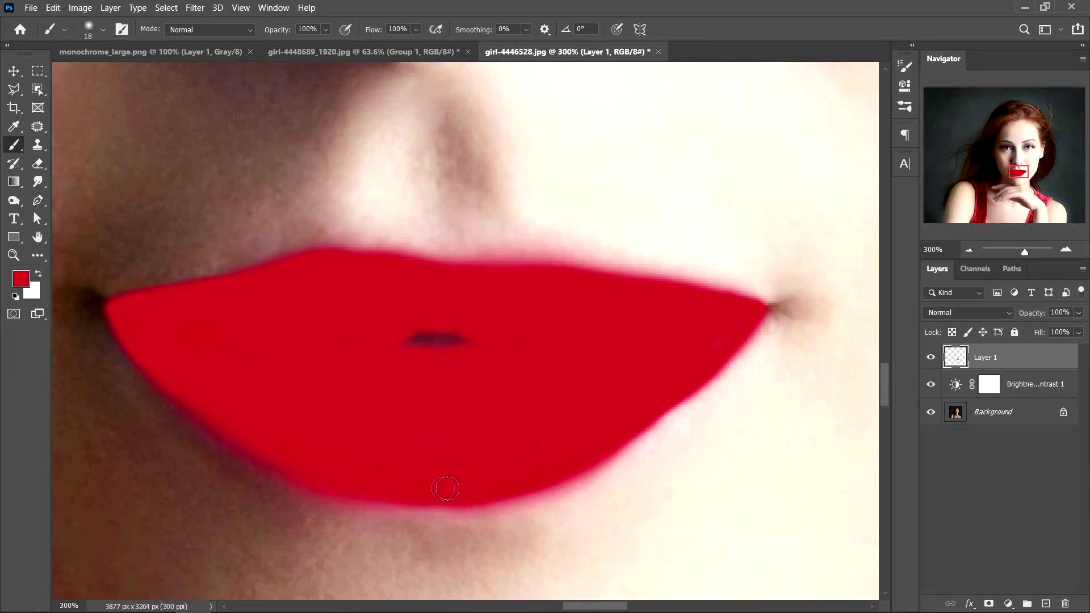
- Add a layer mask to Layer 1 and mask excess red along the lower lip edge with black
click(989, 603)
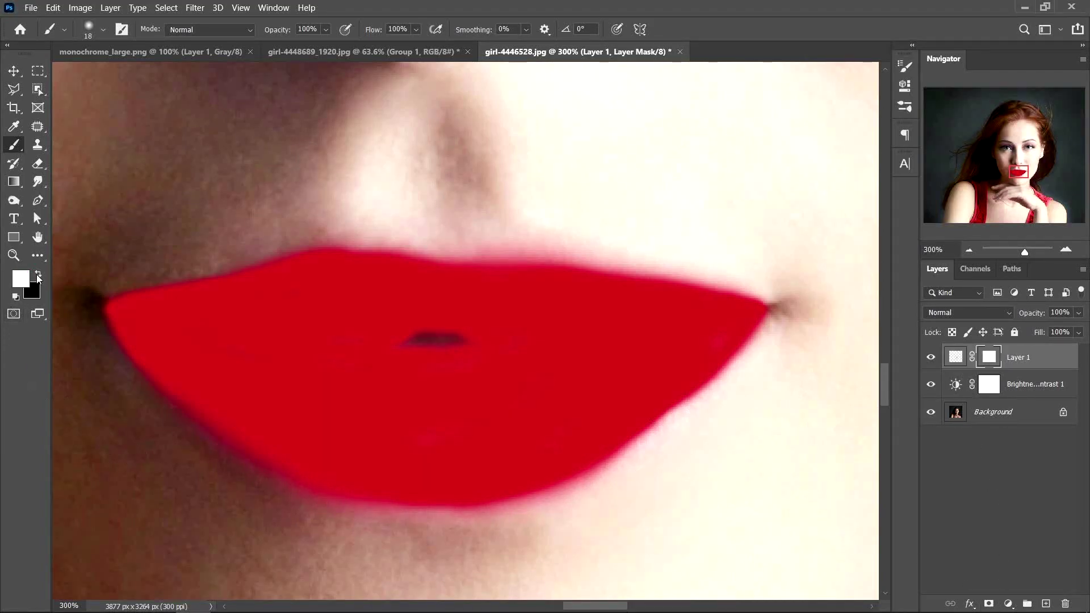
click(38, 274)
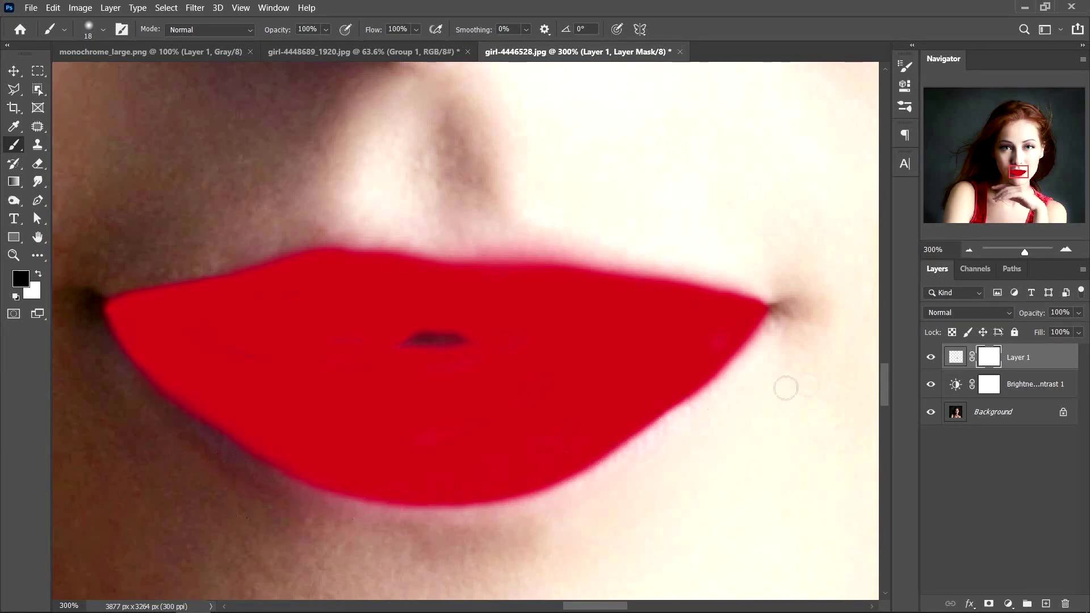
- Touch up the lower lip outline on Layer 1 in red, and even out the lip interior with a 45 px brush
click(954, 359)
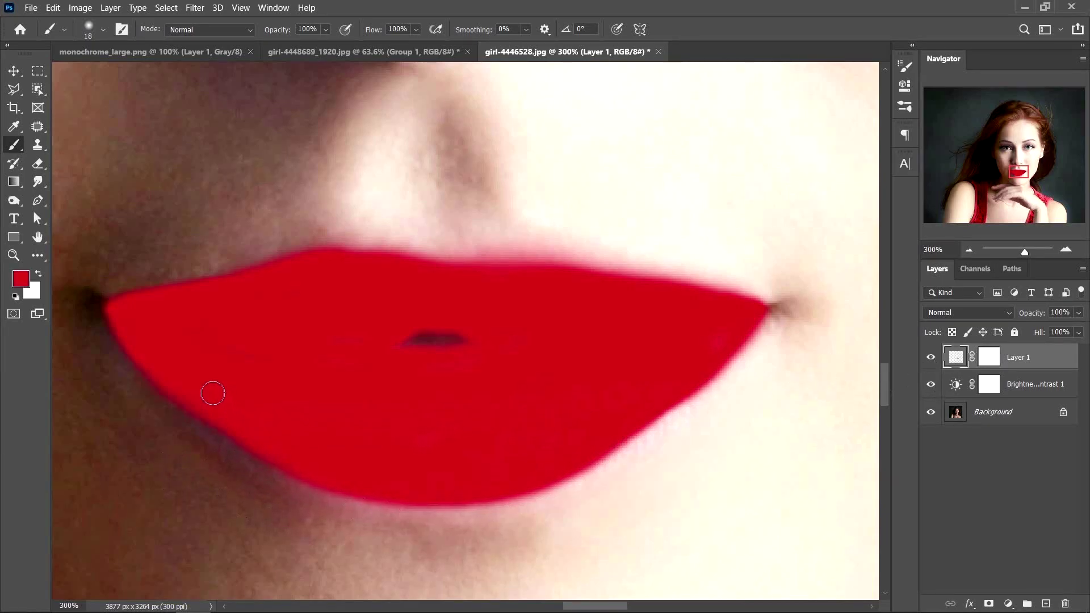
mouse_move(229, 413)
mouse_down()
mouse_move(197, 401)
mouse_move(216, 416)
mouse_up()
mouse_move(305, 477)
mouse_down()
mouse_move(407, 497)
mouse_move(514, 490)
mouse_move(576, 463)
mouse_move(715, 344)
mouse_up()
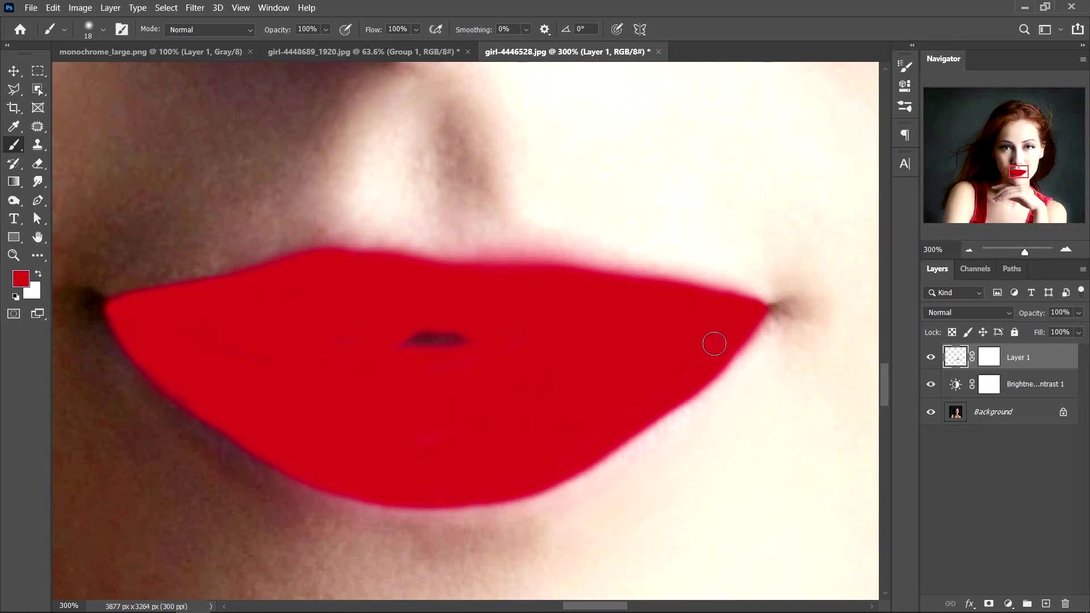
alt+right_click(312, 350)
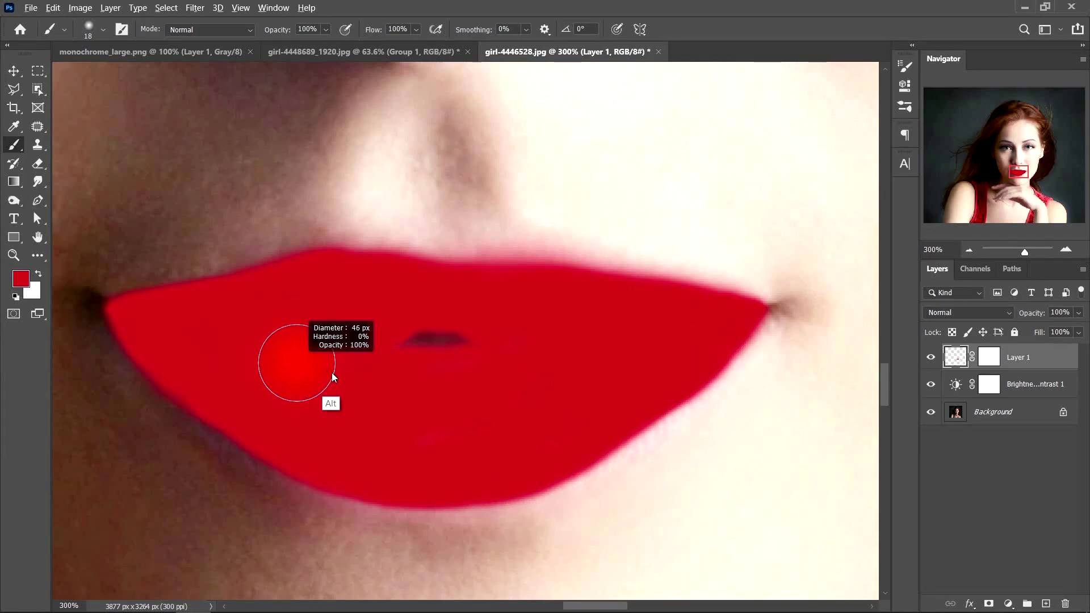
mouse_move(628, 374)
mouse_down()
mouse_move(593, 379)
mouse_move(591, 327)
mouse_move(689, 329)
mouse_move(415, 291)
mouse_up()
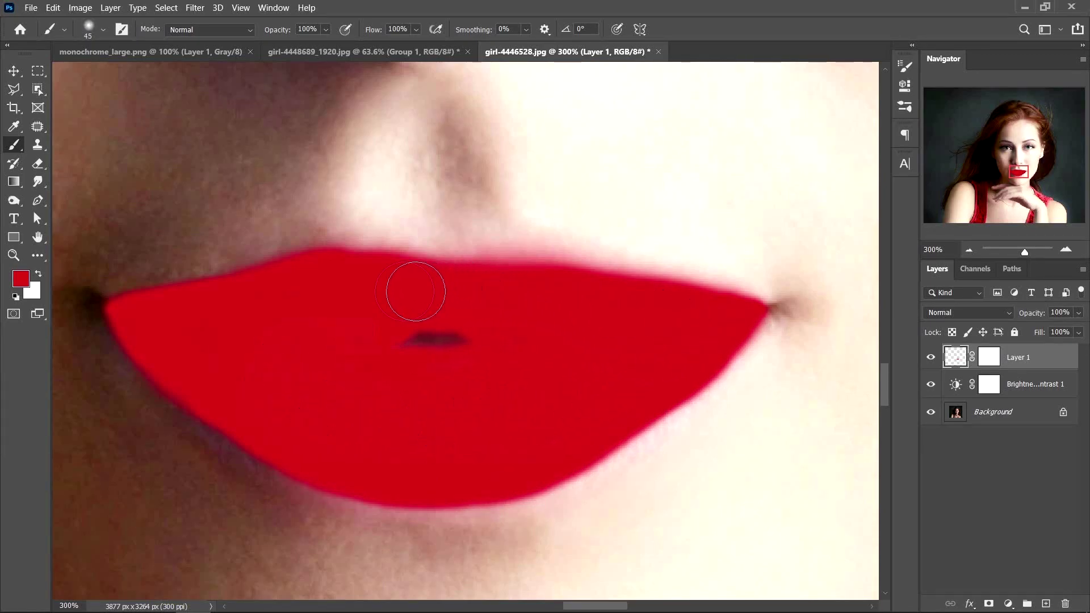
- Hide the Brightness/Contrast adjustment layer and switch to the Move tool
click(1046, 387)
click(931, 385)
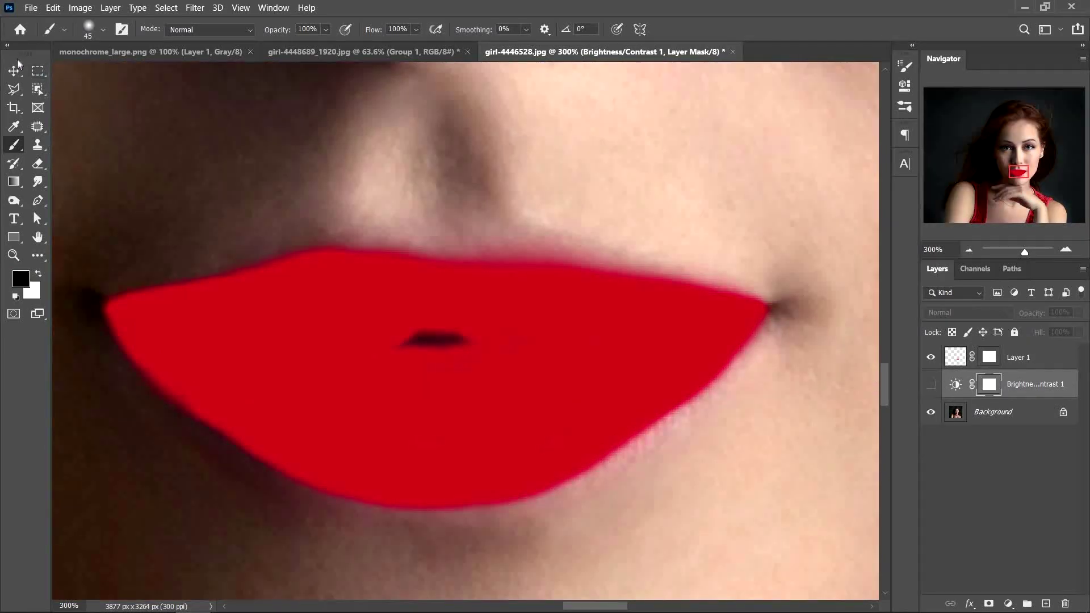
click(14, 72)
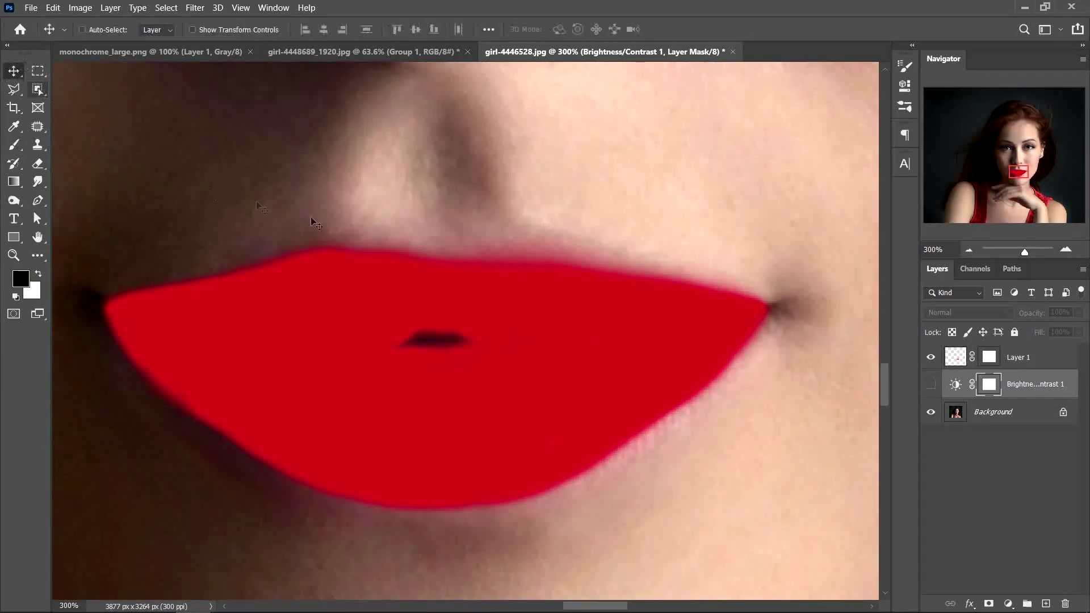
- Set Layer 1's blend mode to Multiply and toggle its visibility to compare with the original lips
click(1045, 359)
click(981, 316)
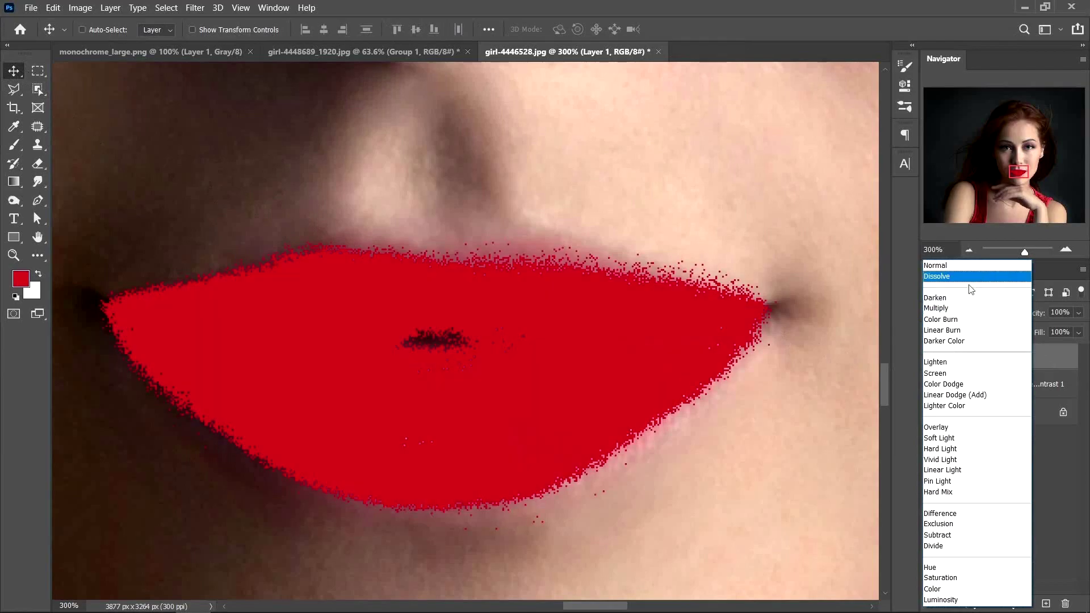
click(949, 308)
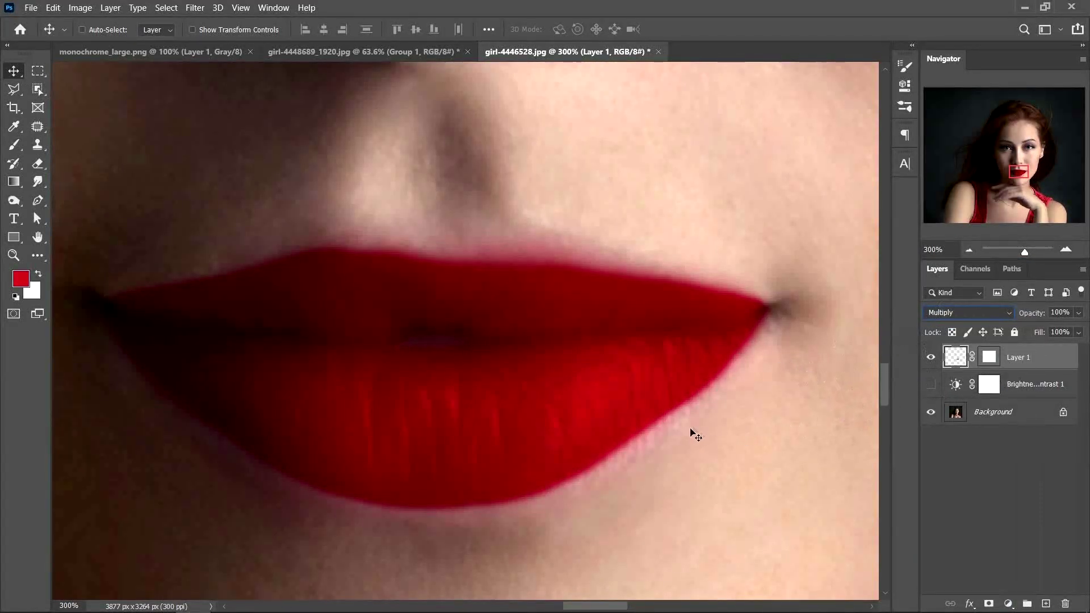
click(930, 357)
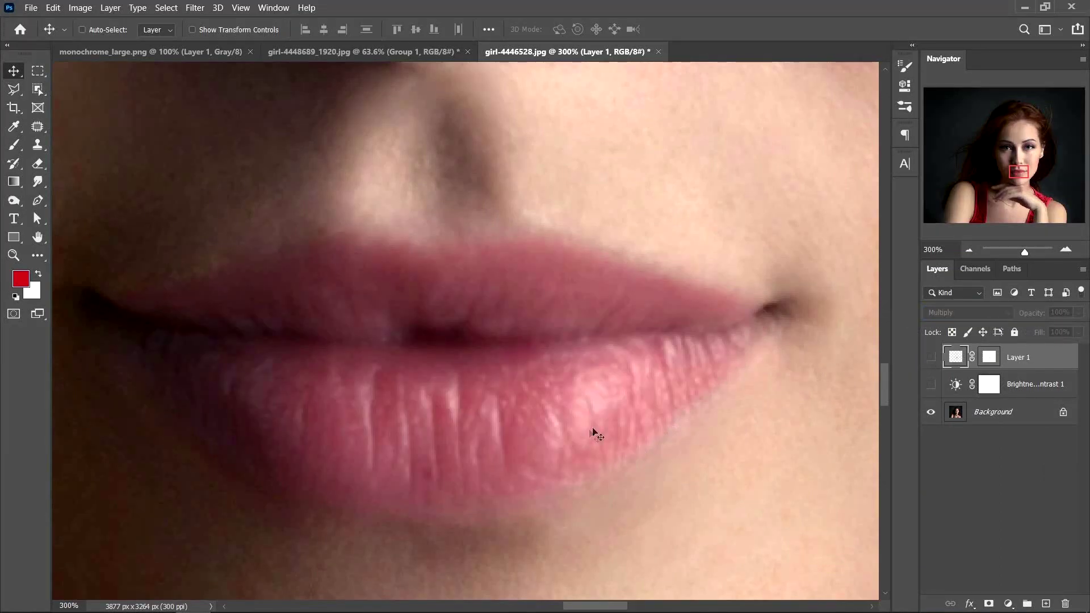
click(930, 357)
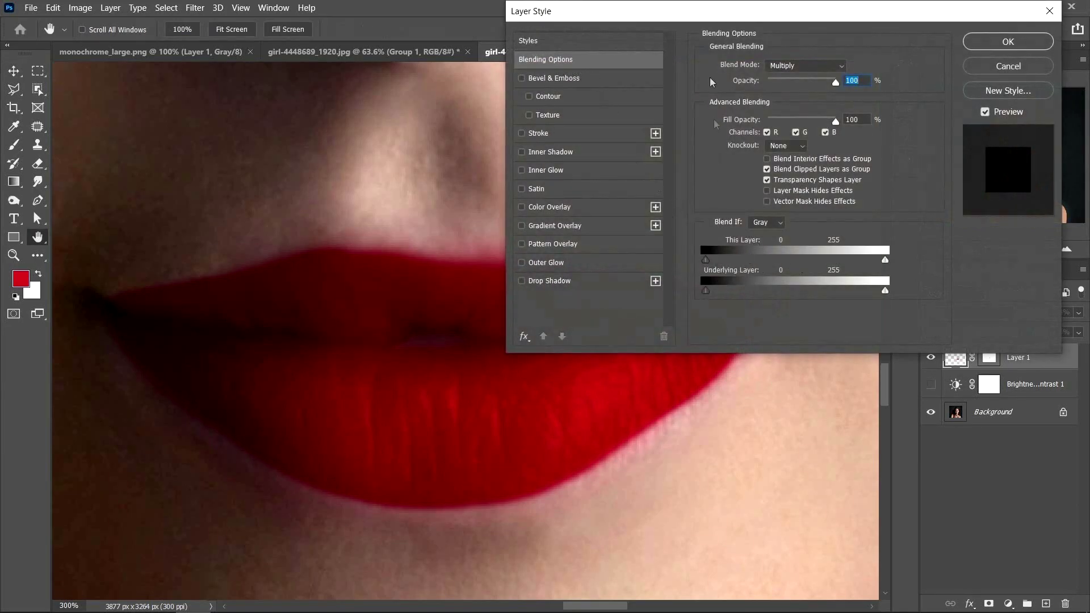
- Set Layer 1's Blend If for the Underlying Layer to a split highlight range of 155 / 197 and apply it
drag(675, 17, 736, 17)
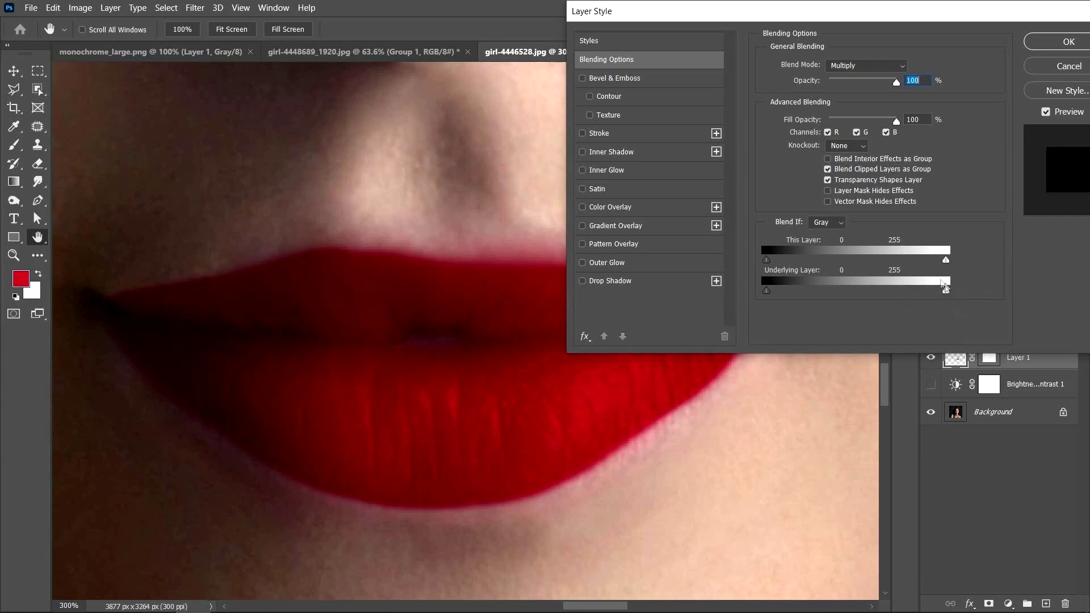
drag(947, 293, 890, 291)
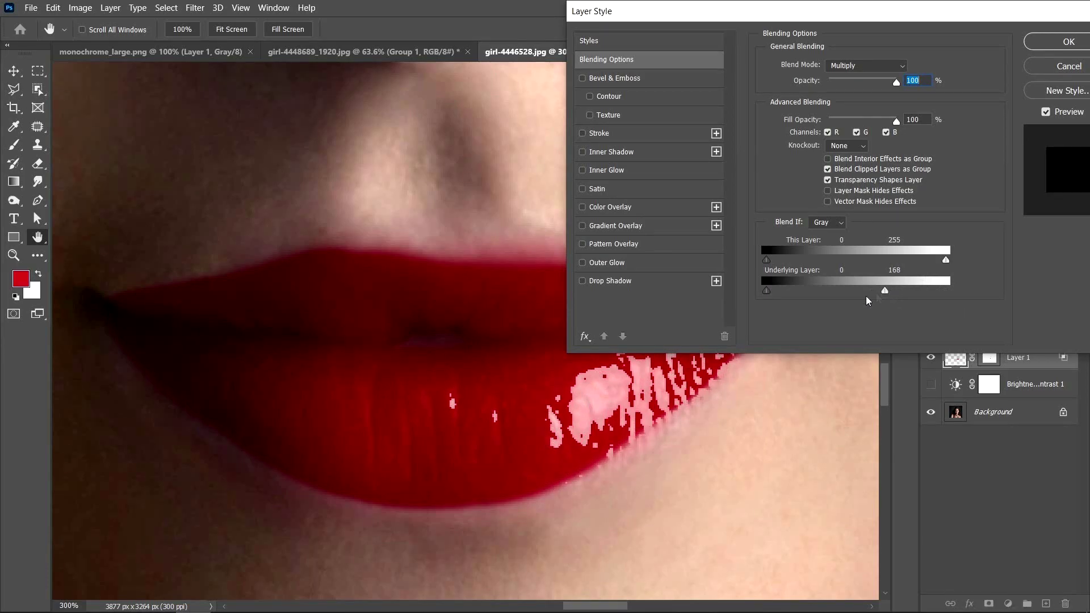
key(alt)
alt+click(885, 291)
key(alt)
mouse_move(887, 290)
mouse_down()
mouse_move(920, 290)
mouse_move(842, 293)
mouse_move(907, 292)
mouse_up()
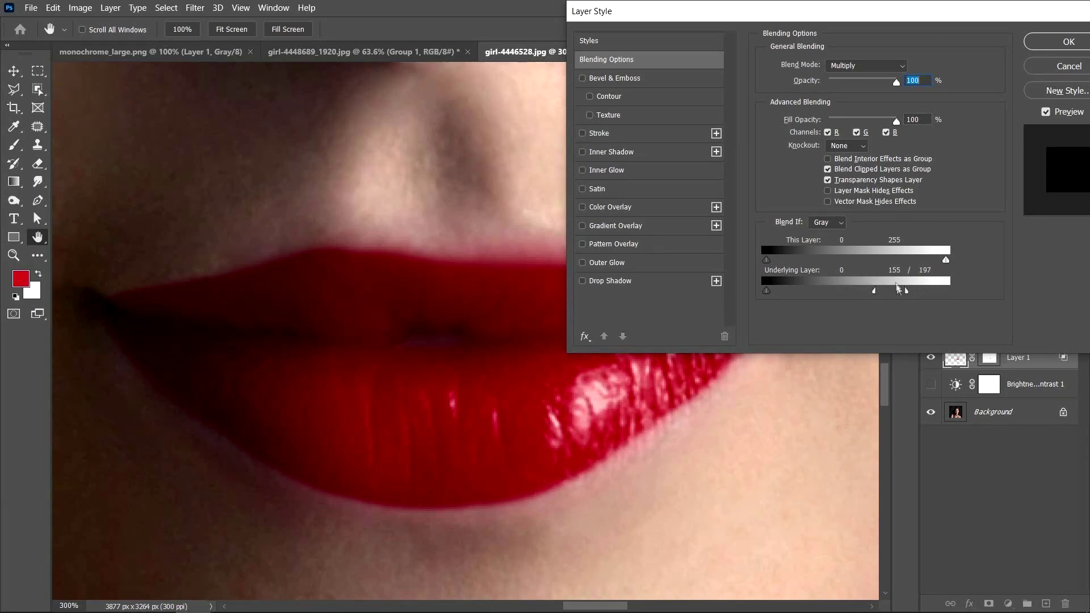
click(1060, 44)
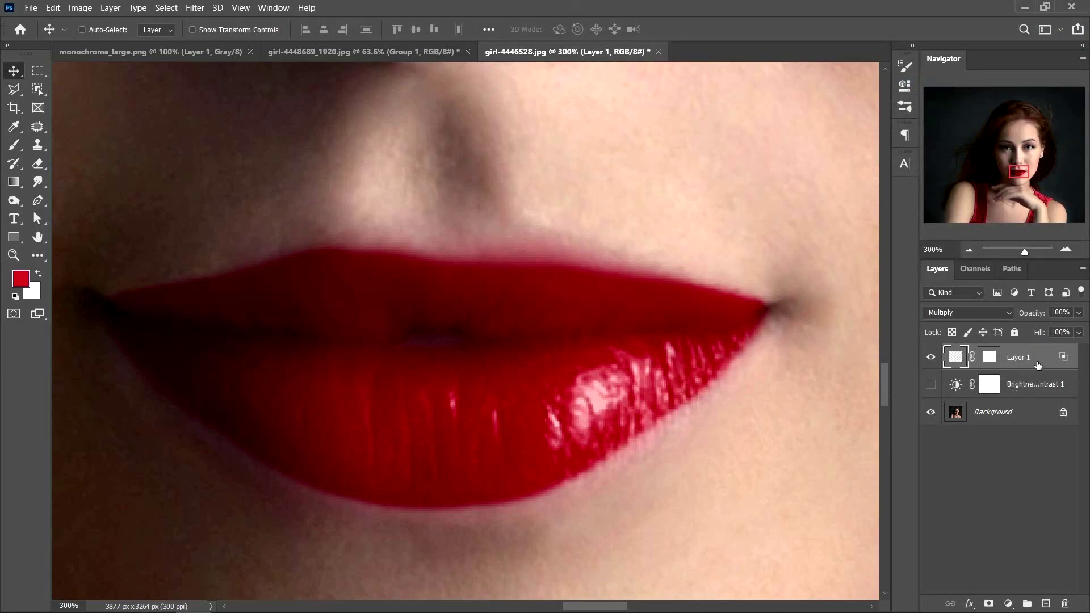
- Duplicate Layer 1 and set the copy's blend mode to Screen
drag(1038, 362, 1047, 603)
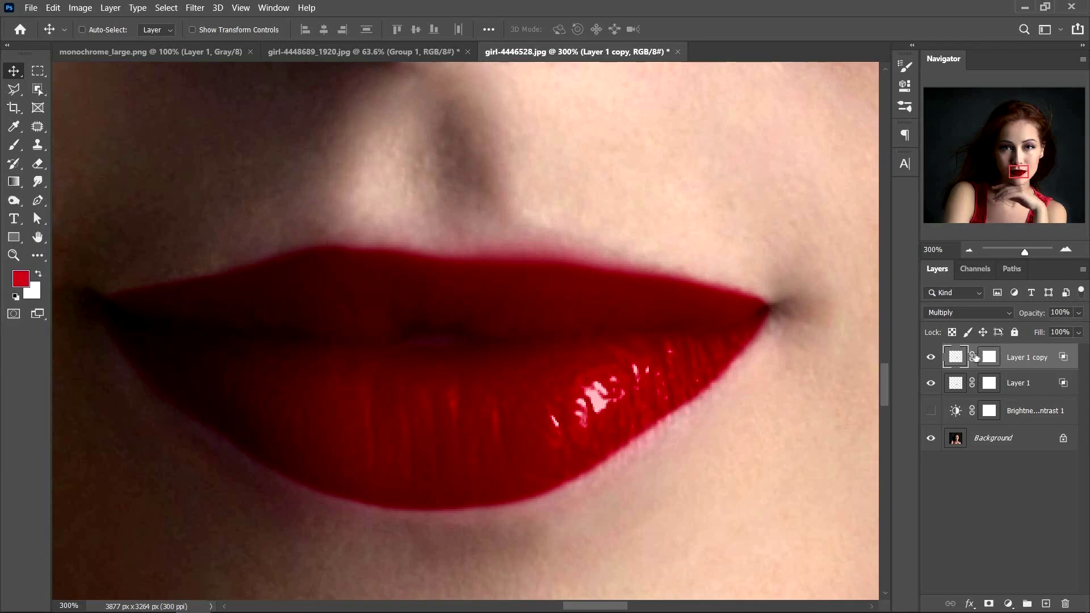
click(948, 314)
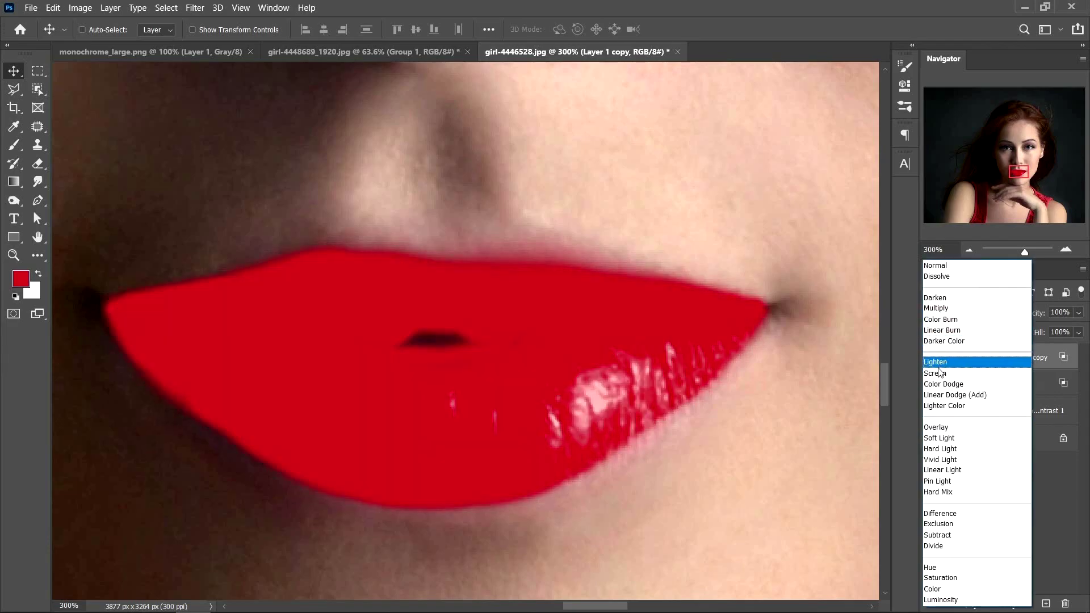
click(965, 358)
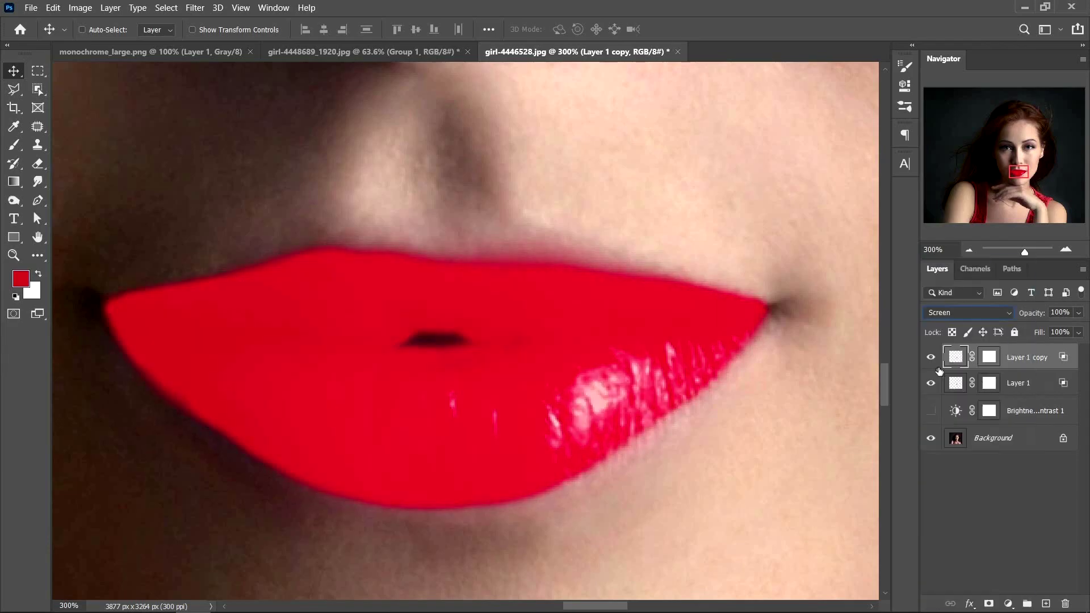
- Reset the Underlying Layer highlight limit in Layer 1 copy's Blend If settings to 255
double_click(1062, 357)
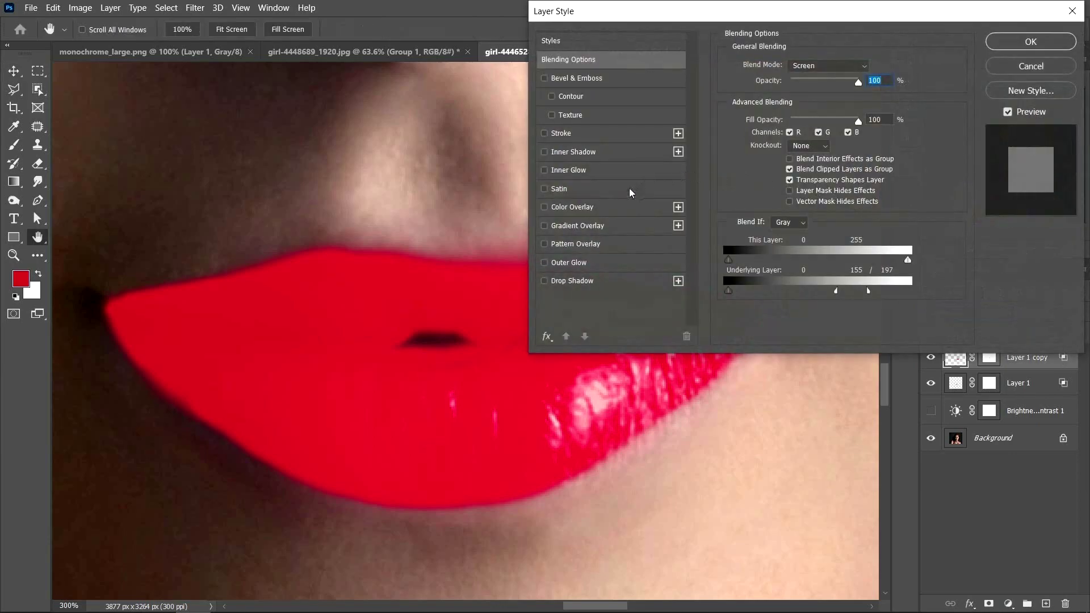
drag(869, 291, 909, 291)
drag(836, 291, 907, 291)
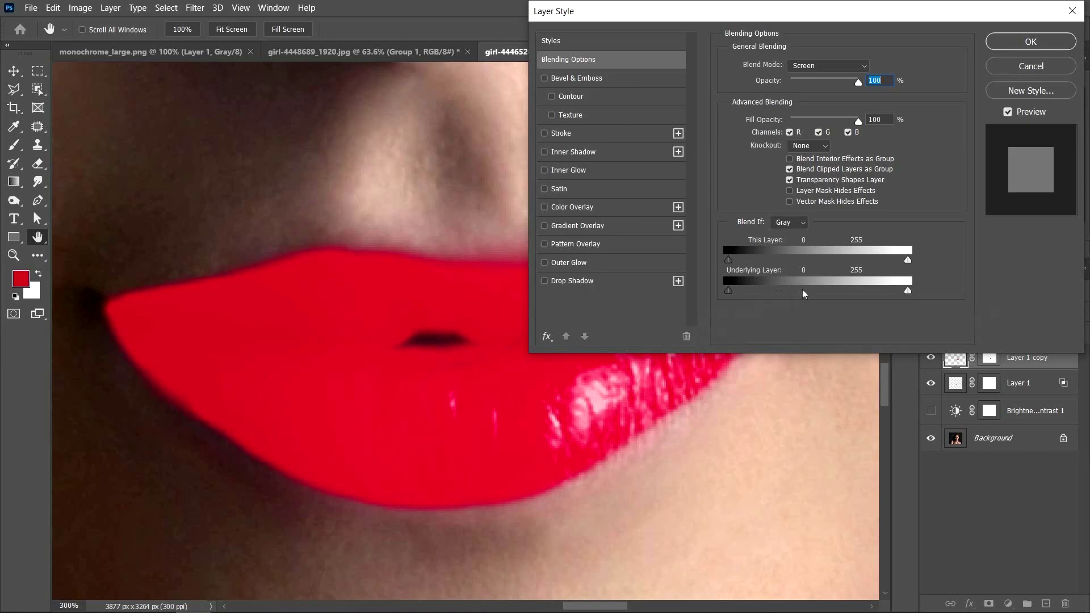
- Split and fine-tune the Underlying Layer shadow range in Layer 1 copy's Blend If, restricting the Screen effect to the lip highlights, and apply it
drag(729, 294, 808, 293)
drag(797, 24, 877, 24)
alt+drag(886, 291, 909, 301)
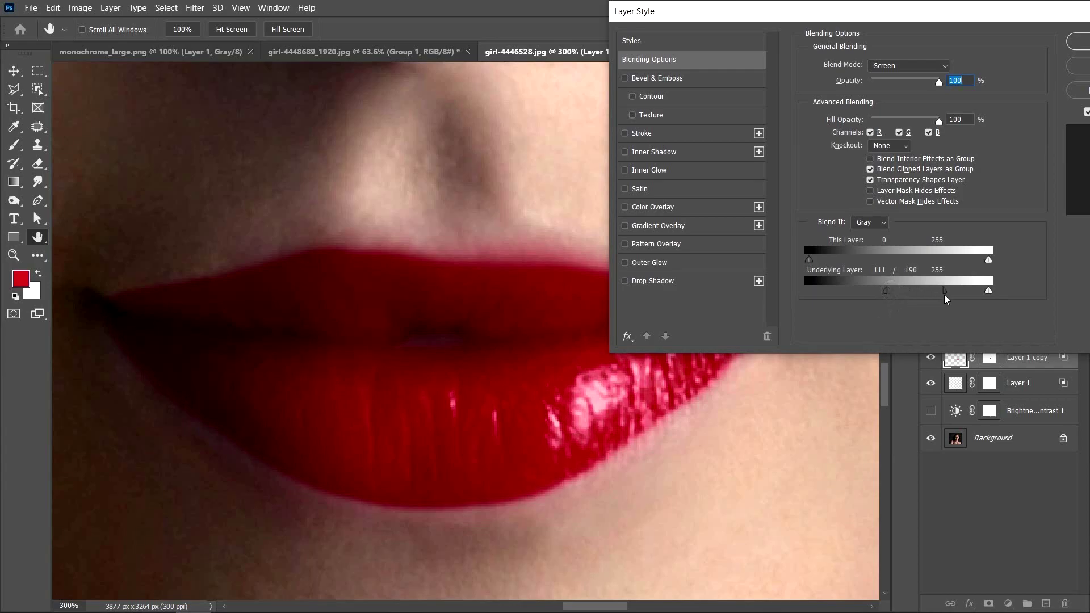
drag(885, 296, 872, 297)
mouse_move(944, 294)
mouse_down()
mouse_move(911, 302)
mouse_move(955, 301)
mouse_up()
mouse_move(872, 294)
mouse_down()
mouse_move(906, 294)
mouse_move(871, 295)
mouse_move(891, 293)
mouse_up()
mouse_move(951, 292)
mouse_down()
mouse_move(912, 298)
mouse_move(960, 291)
mouse_up()
drag(883, 292, 923, 304)
click(1081, 66)
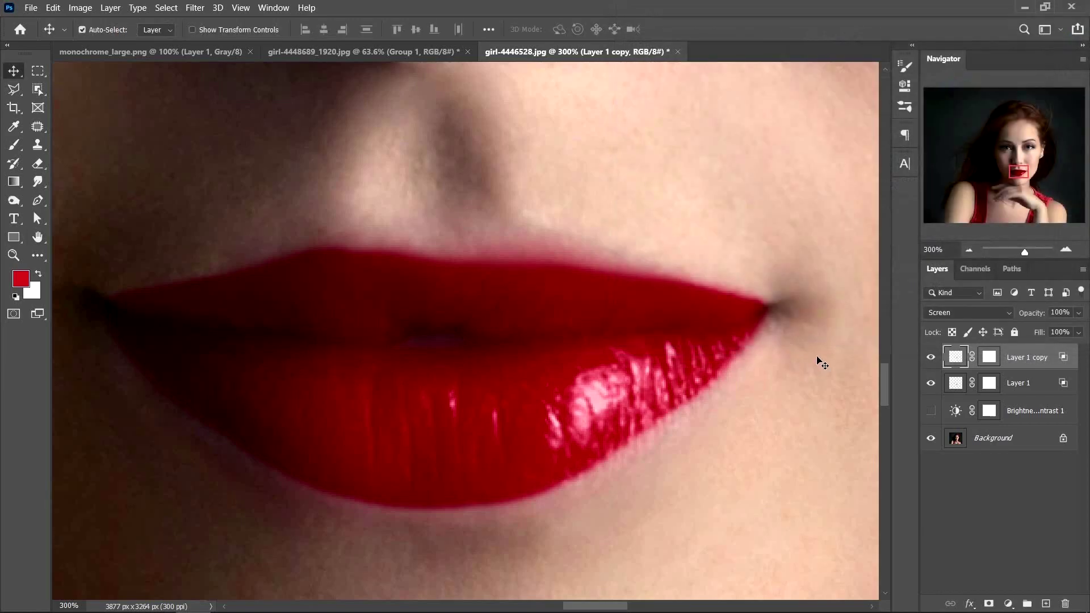
- Inspect the recoloured lips at several magnifications, from the whole portrait to a 200% close-up
key(ctrl+0)
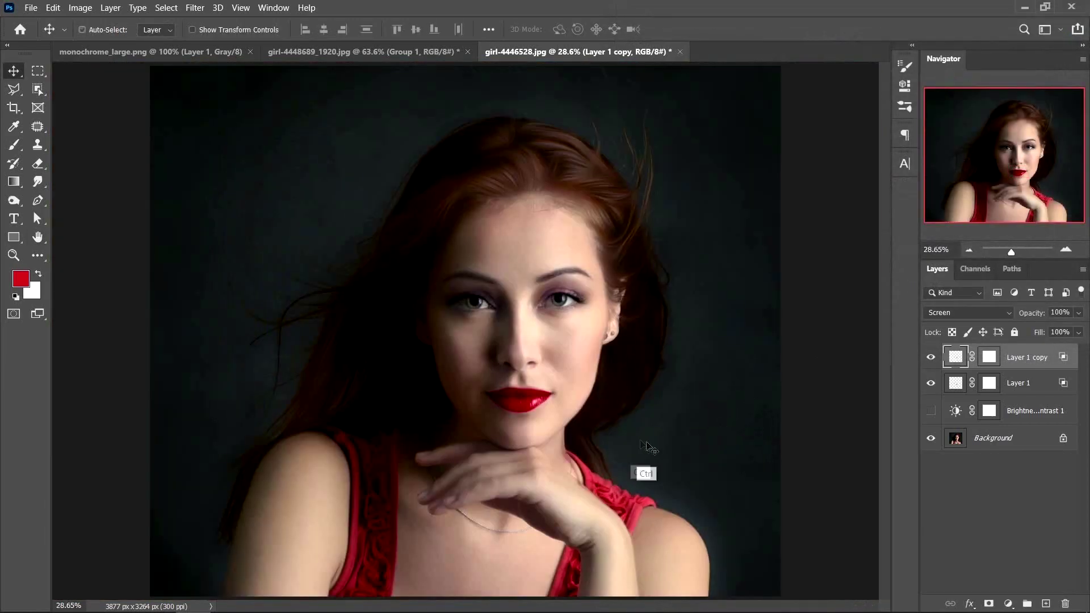
ctrl+click(522, 408)
ctrl+click(519, 404)
ctrl+click(519, 405)
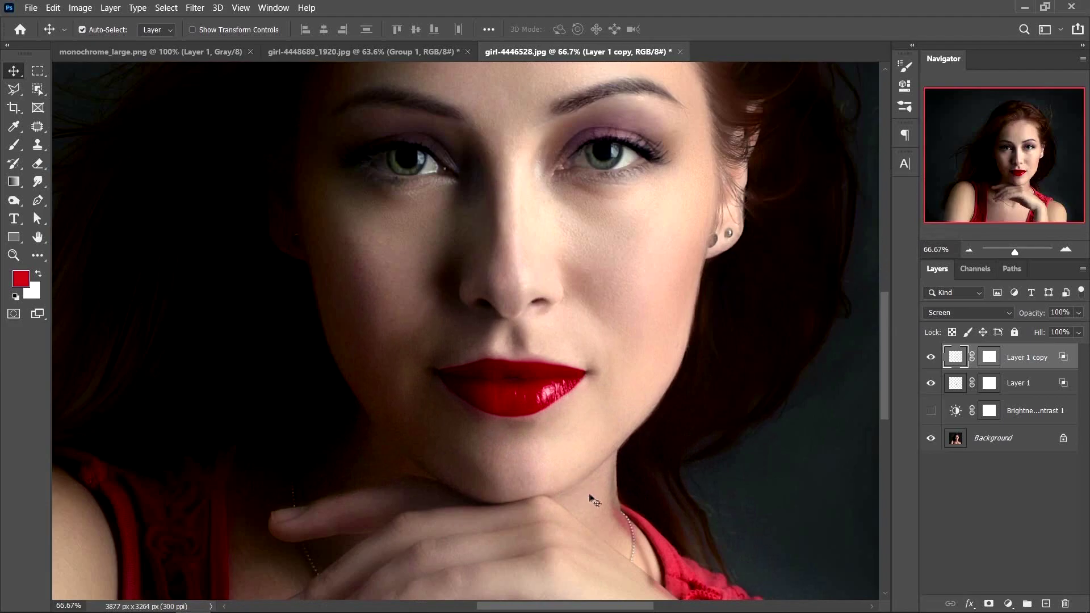
drag(557, 448, 562, 511)
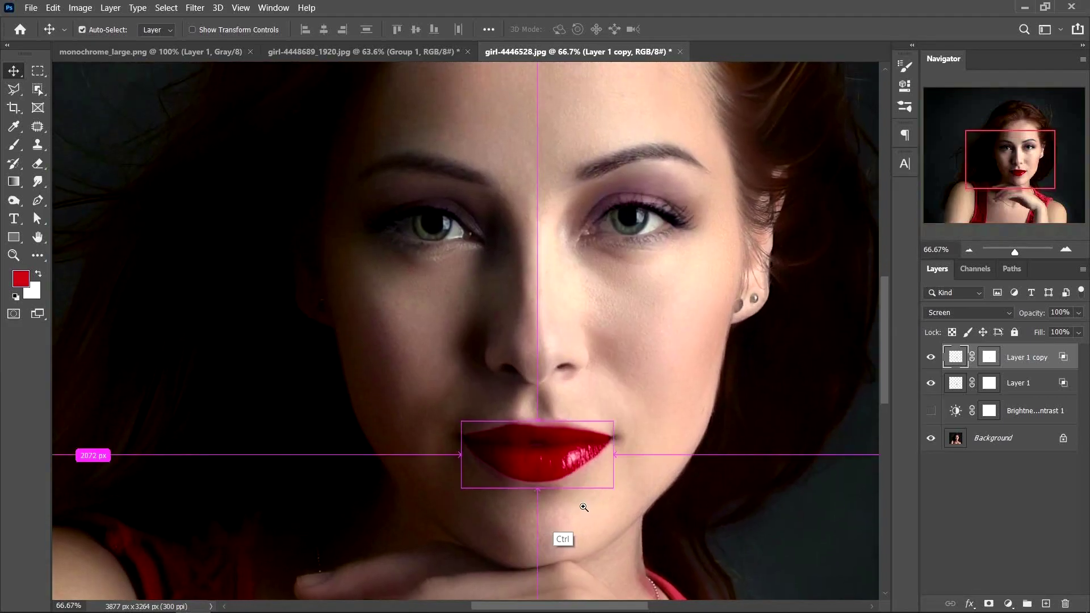
ctrl+click(560, 505)
ctrl+click(548, 458)
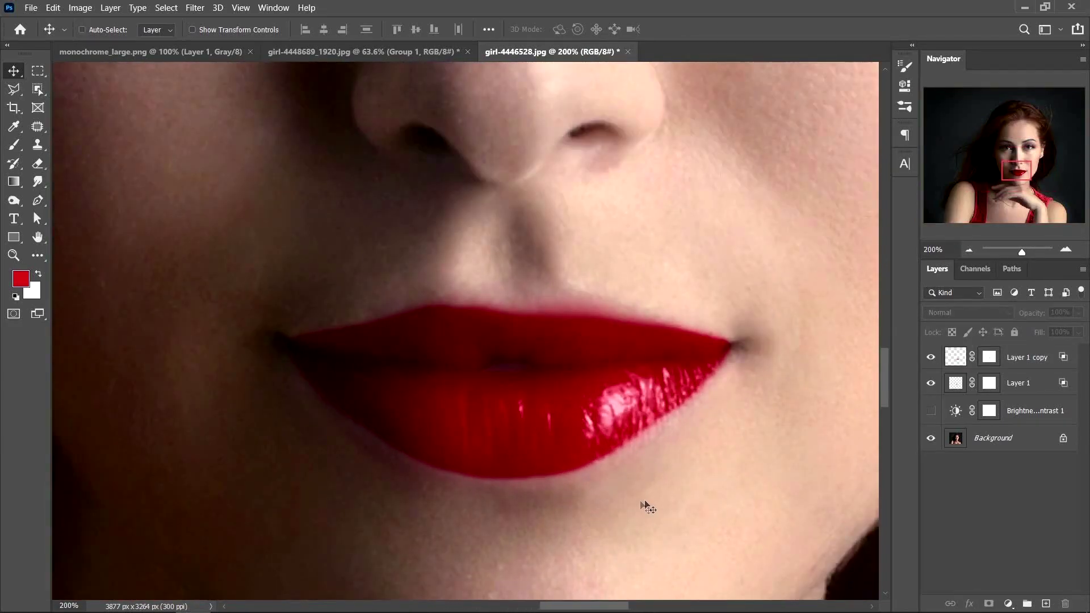
key(ctrl+minus)
key(ctrl+minus)
key(ctrl+minus)
key(ctrl+minus)
key(ctrl+minus)
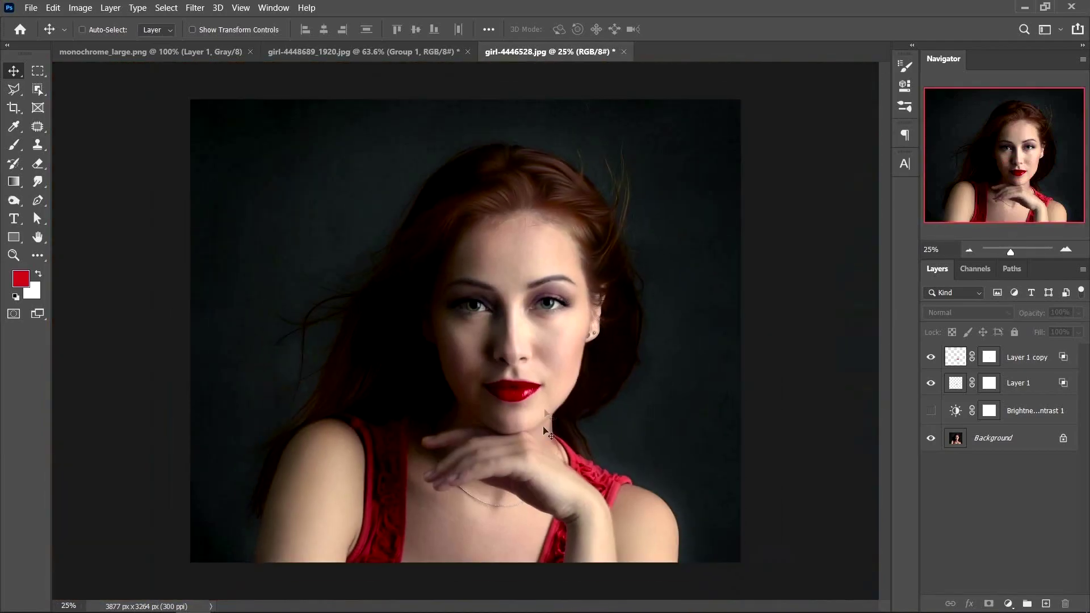
ctrl+click(515, 417)
ctrl+click(518, 432)
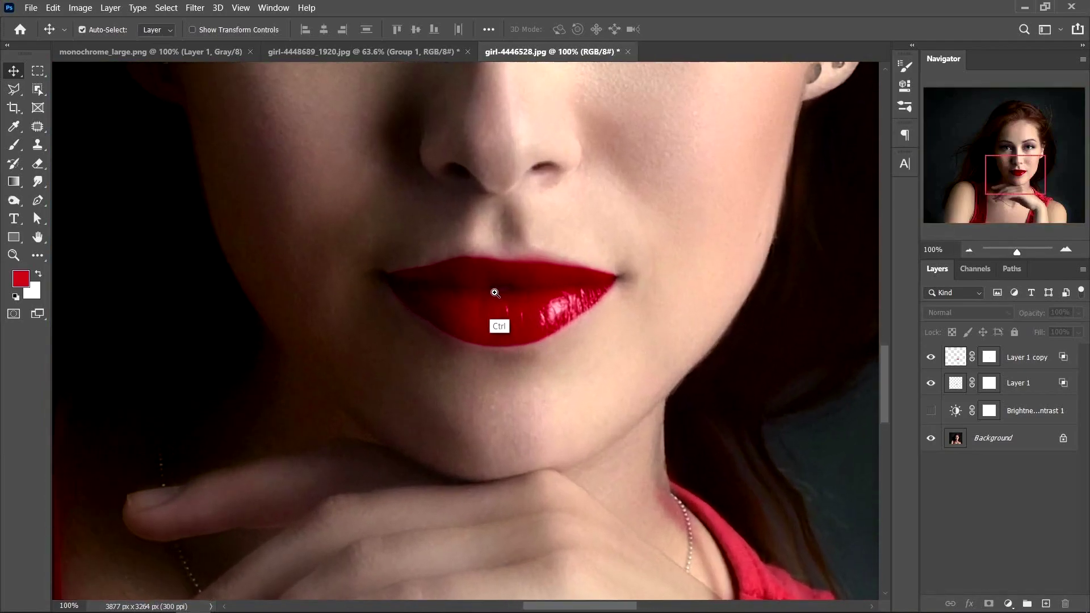
ctrl+click(494, 287)
key(ctrl+minus)
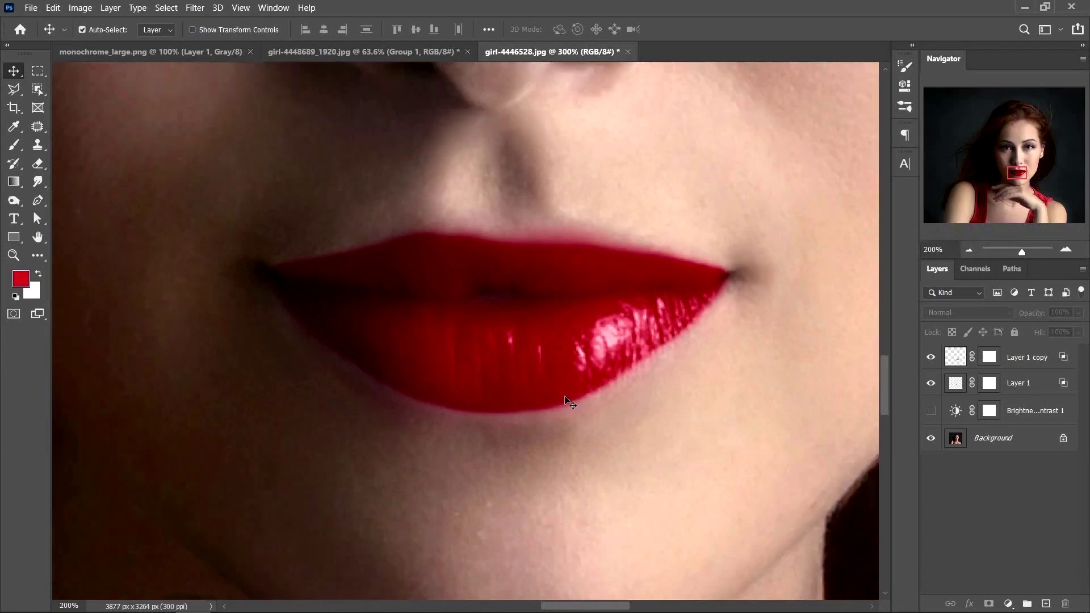
drag(669, 438, 575, 480)
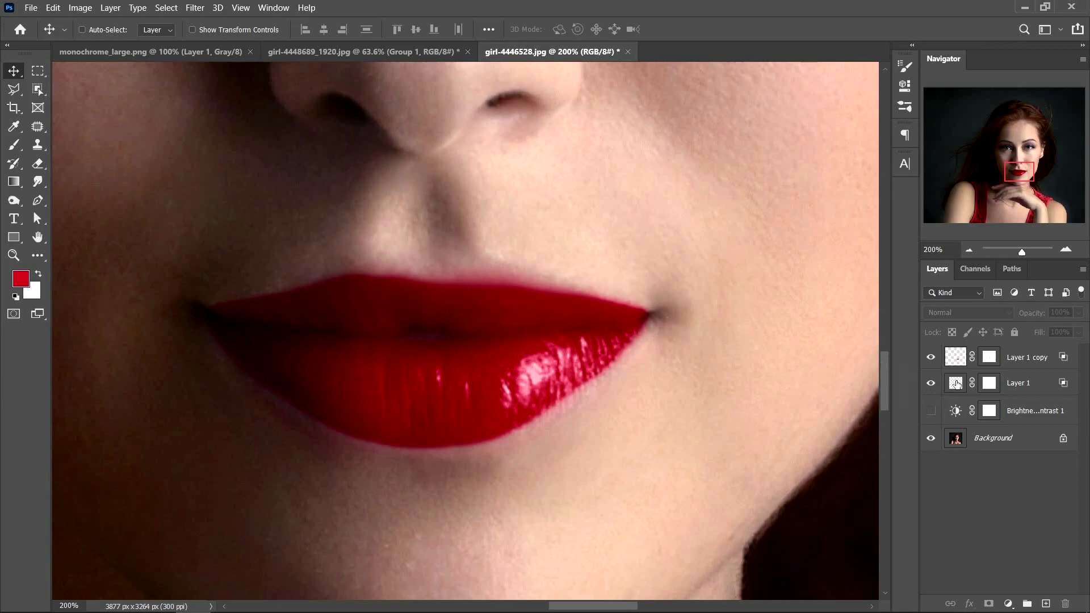
- Paint red on Layer 1 with a 31 px soft brush to shape the upper lip edge below the nose
click(955, 385)
click(17, 146)
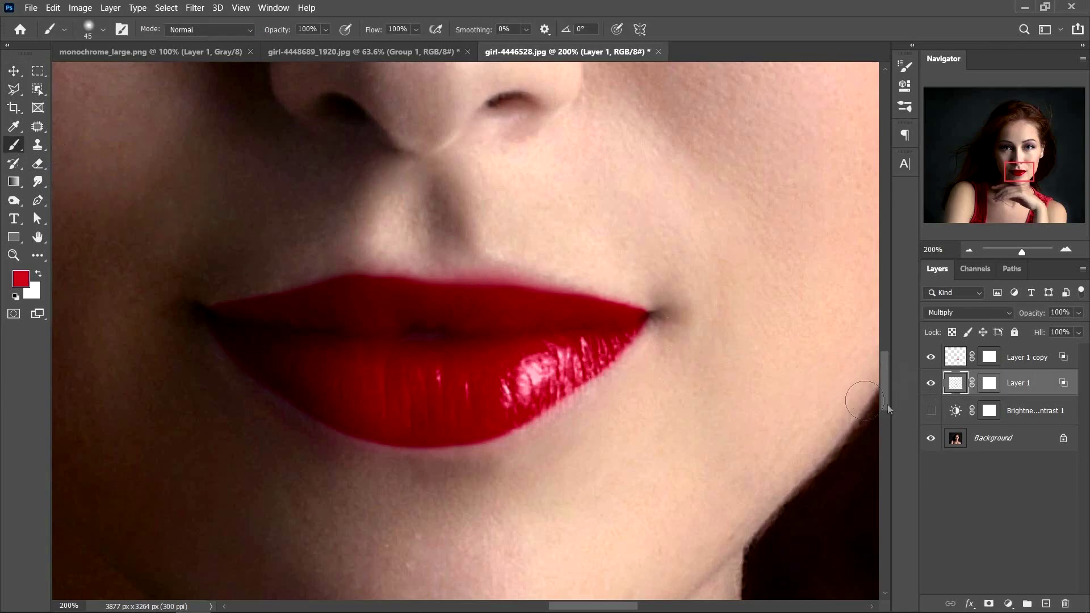
key(alt)
alt+right_click(499, 303)
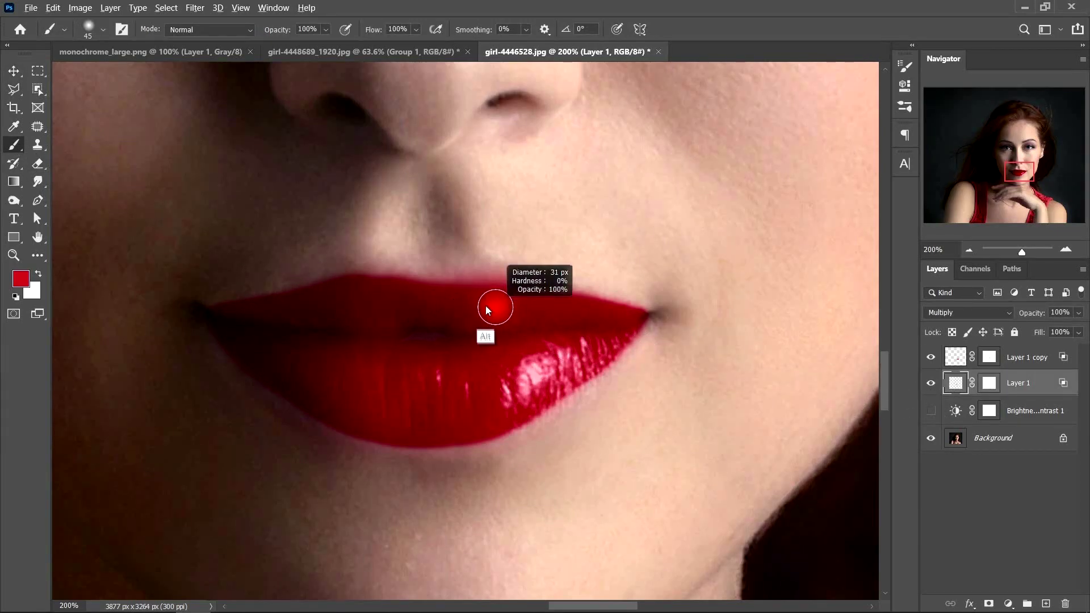
mouse_move(479, 283)
mouse_down()
mouse_move(572, 305)
mouse_move(493, 289)
mouse_move(390, 290)
mouse_move(404, 311)
mouse_move(565, 310)
mouse_move(494, 321)
mouse_move(561, 336)
mouse_up()
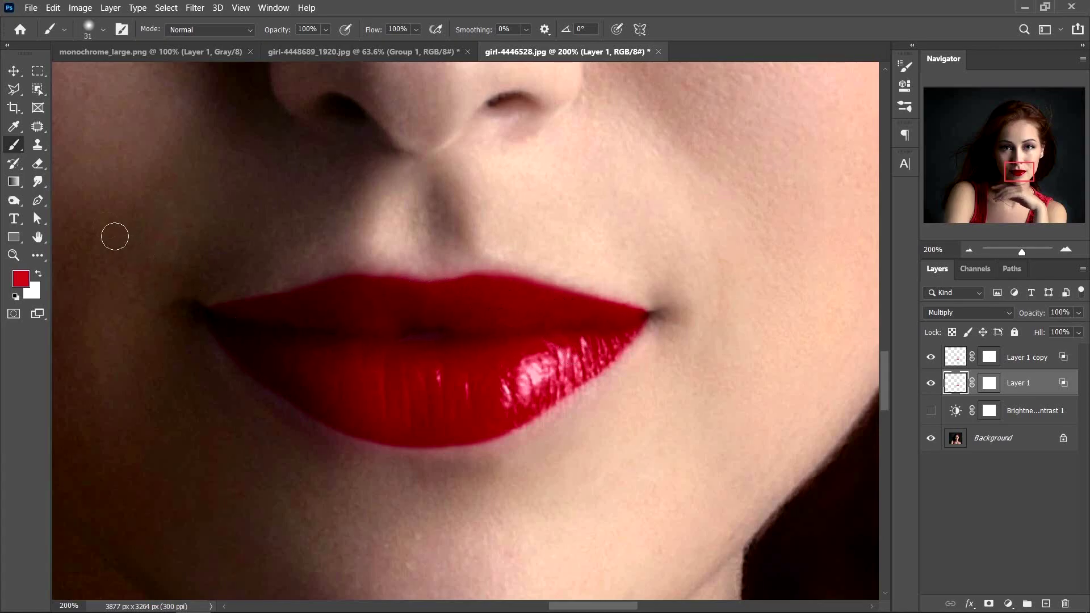
- Switch to the Move tool, extend Layer 1's split Blend If highlight range for the Underlying Layer up to 200, and apply it
click(13, 70)
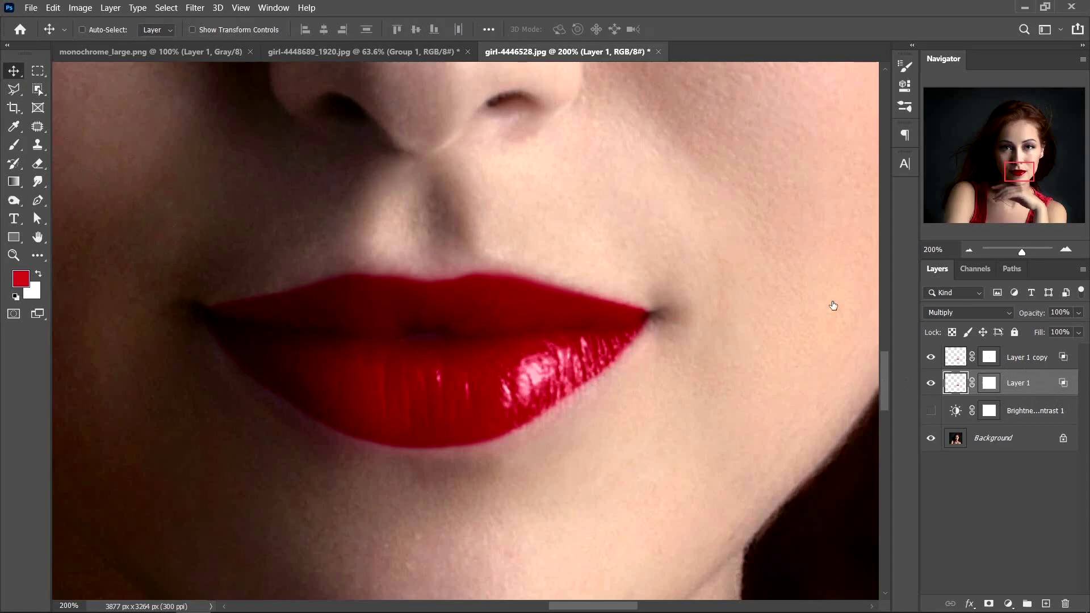
mouse_move(836, 294)
mouse_down()
mouse_move(821, 295)
mouse_move(891, 294)
mouse_move(815, 294)
mouse_move(836, 295)
mouse_up()
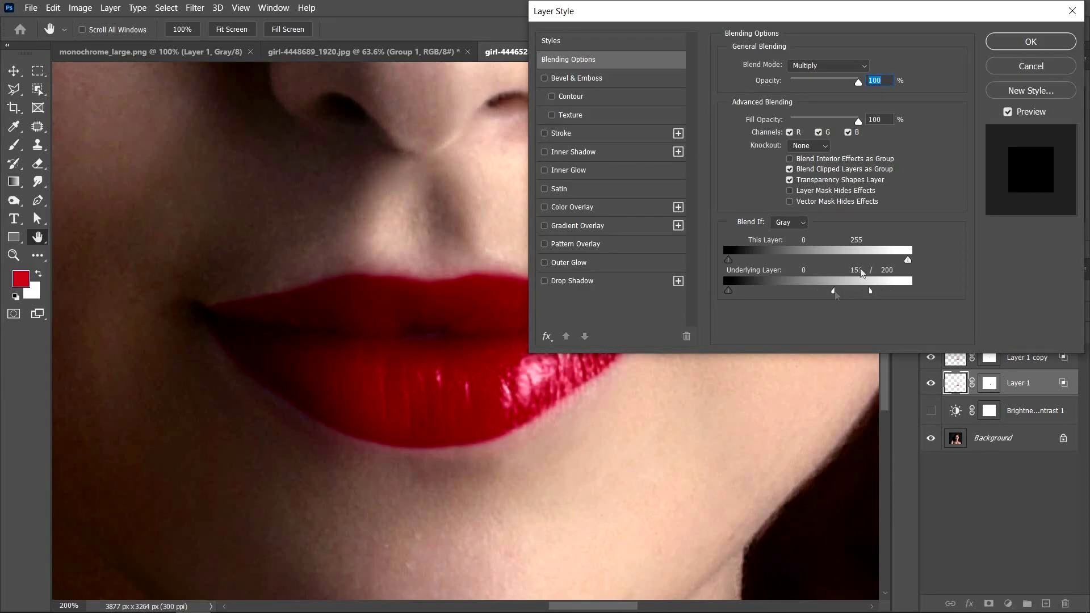
click(1006, 44)
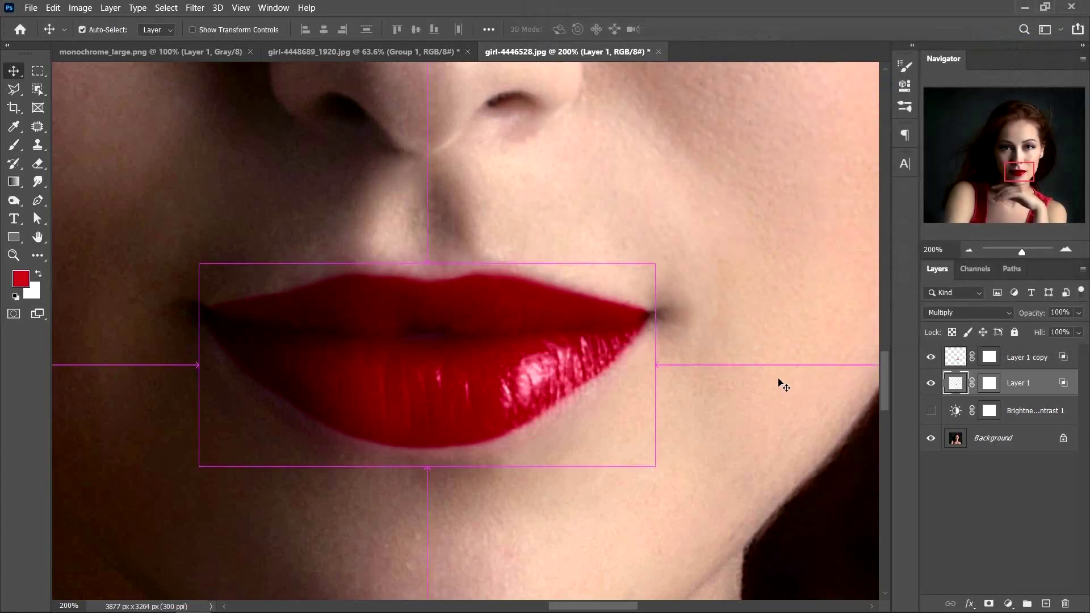
- Check how the finished lips look with the whole face in view at 50%
key(ctrl+minus)
key(ctrl+minus)
key(ctrl+minus)
scroll(353, 267, up, 3)
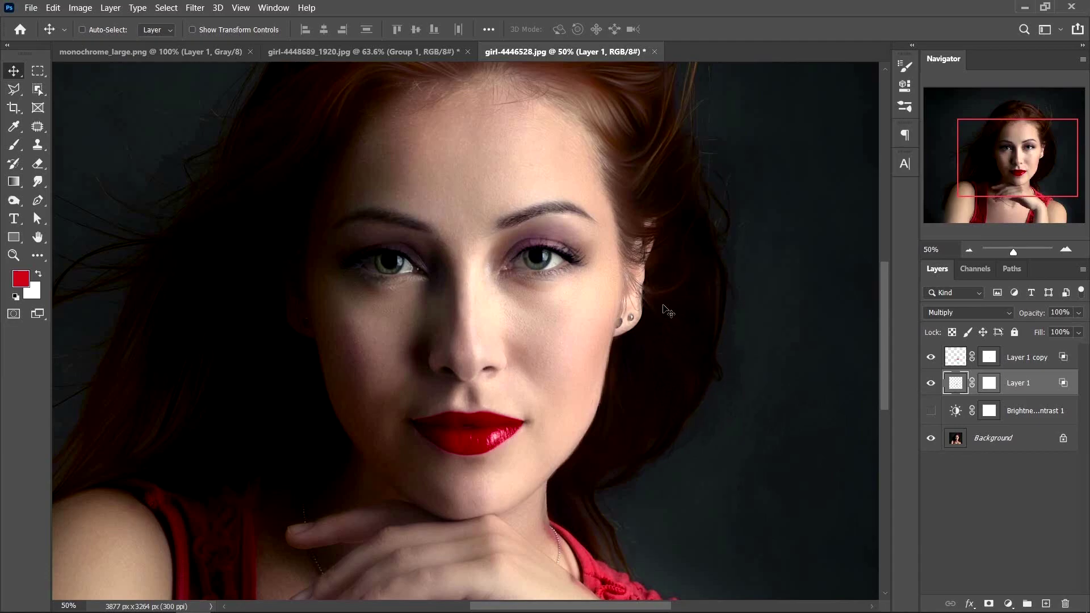
key(ctrl)
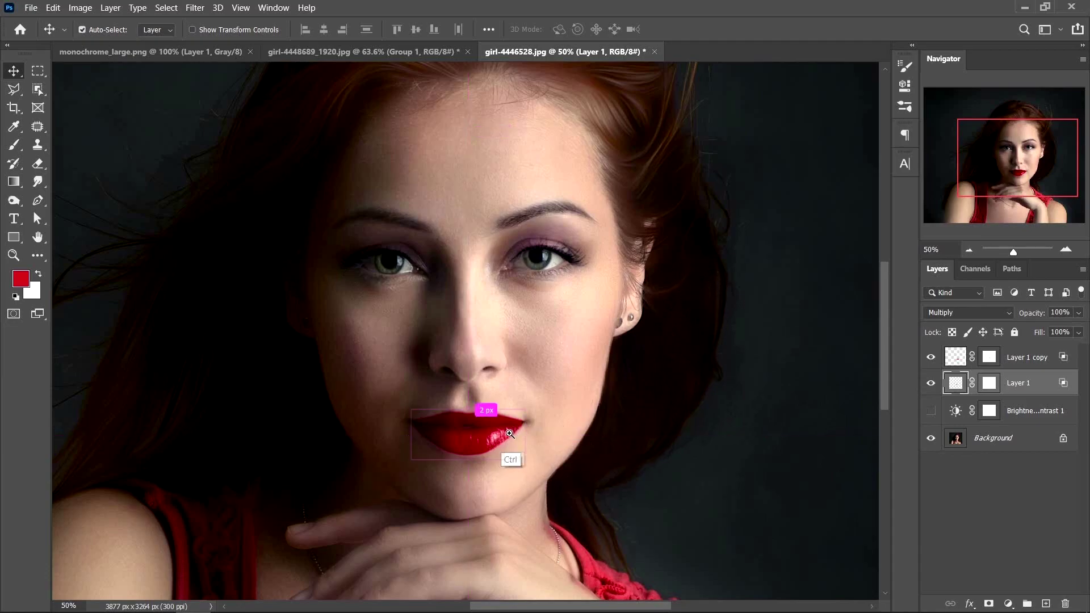